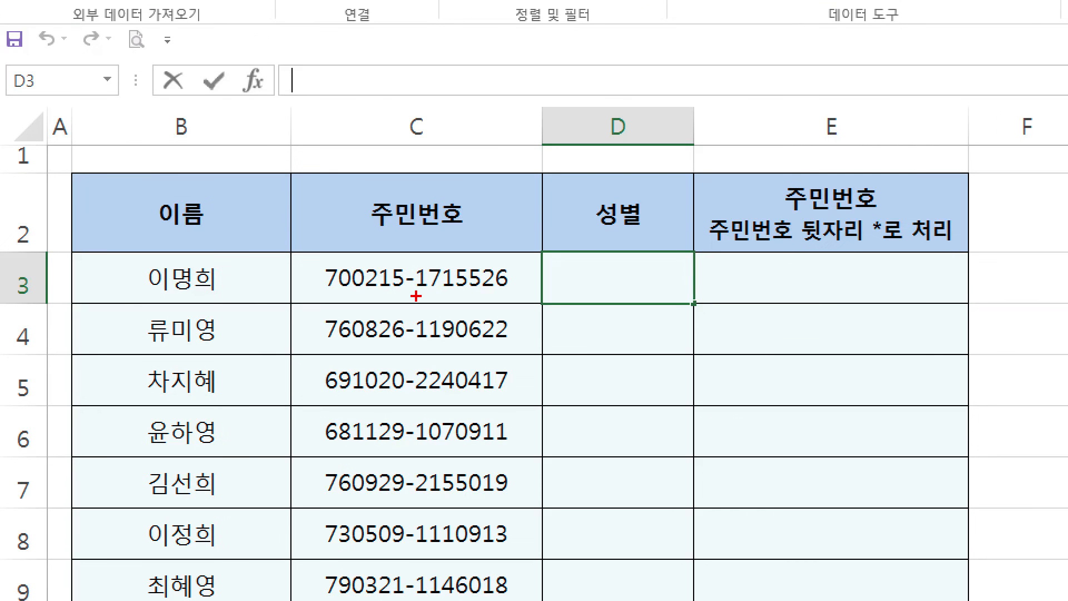
# - Begin a MID formula in cell D3, open its function arguments dialog and move the dialog clear of the data
pyautogui.moveTo(417, 296); pyautogui.dragTo(428, 297)
pyautogui.press('Escape')
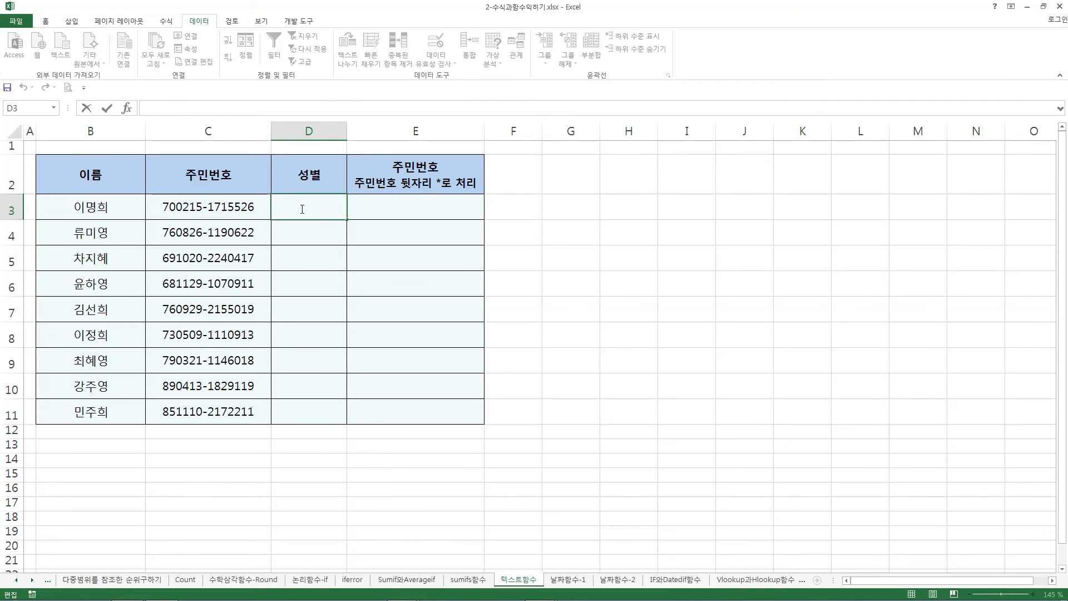
pyautogui.write('=m')
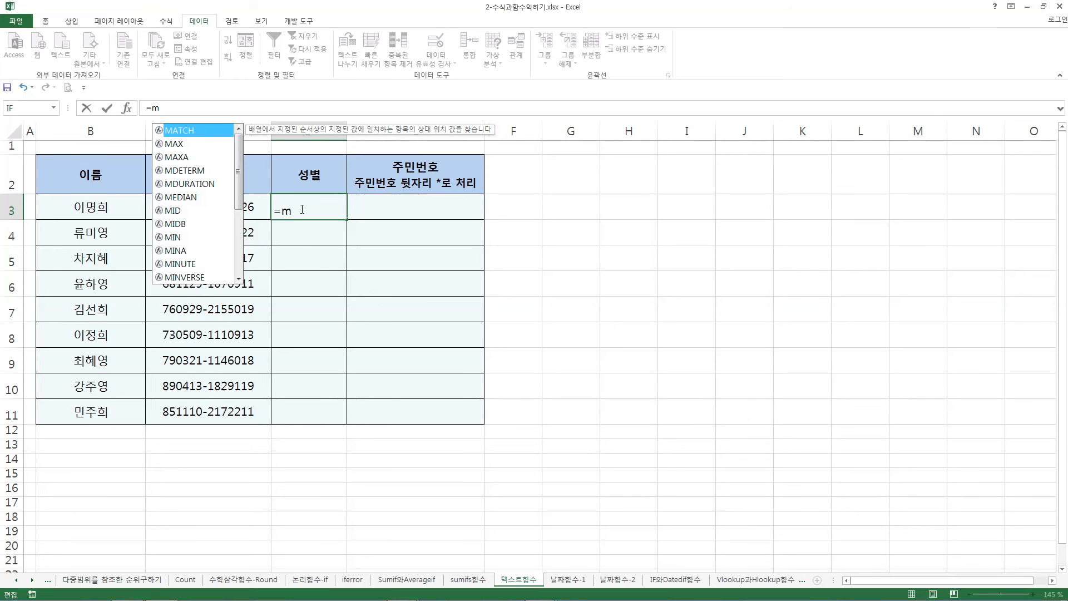
pyautogui.write('id')
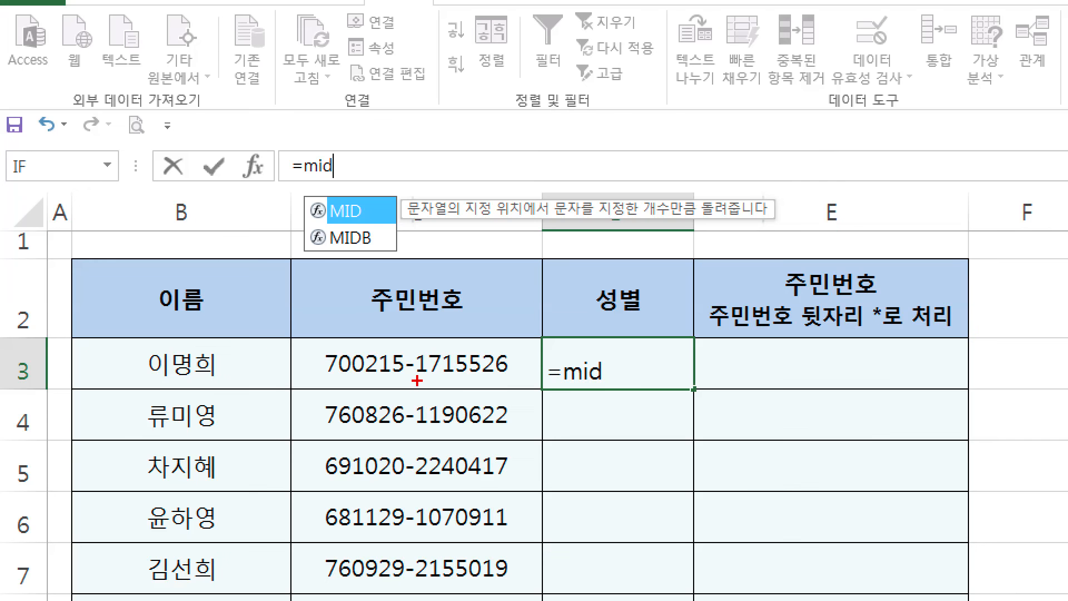
pyautogui.moveTo(418, 381); pyautogui.dragTo(428, 380)
pyautogui.moveTo(418, 312)
pyautogui.mouseDown()
pyautogui.moveTo(420, 345)
pyautogui.moveTo(413, 337)
pyautogui.moveTo(429, 333)
pyautogui.mouseUp()
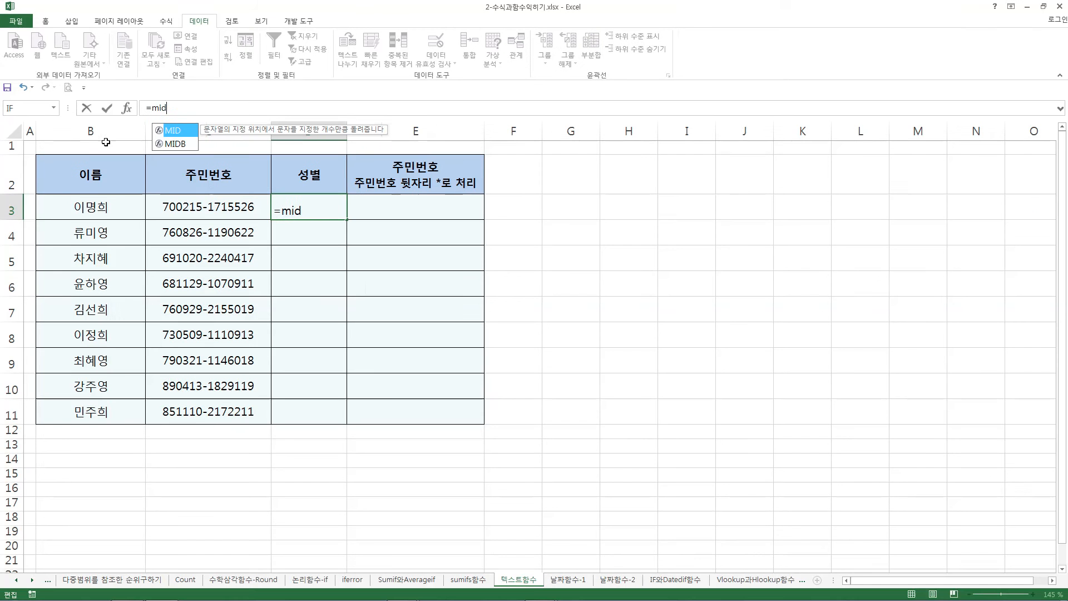
pyautogui.doubleClick(180, 133)
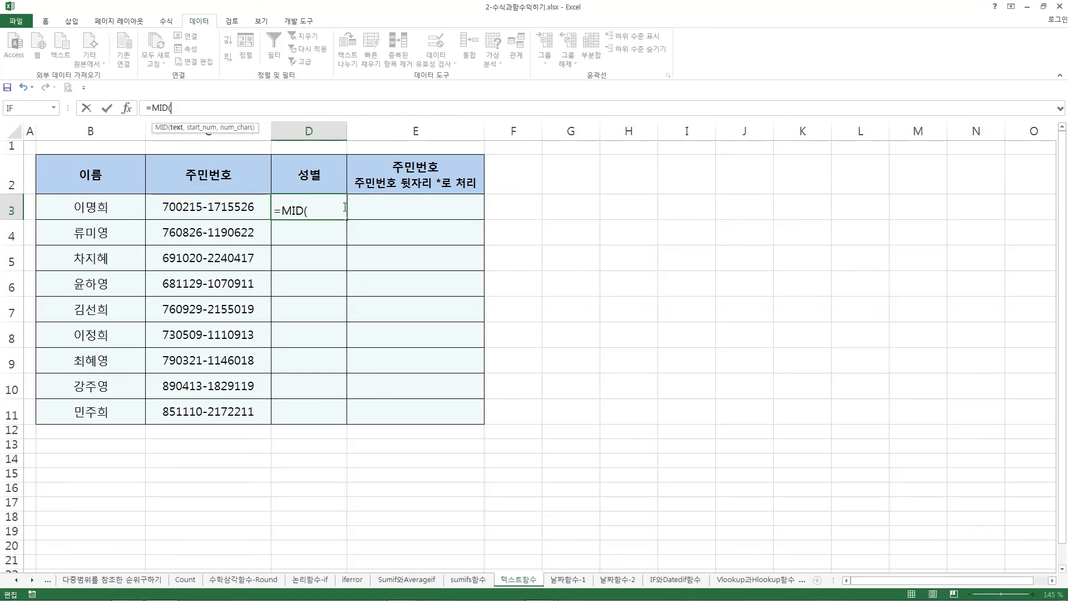
pyautogui.click(127, 107)
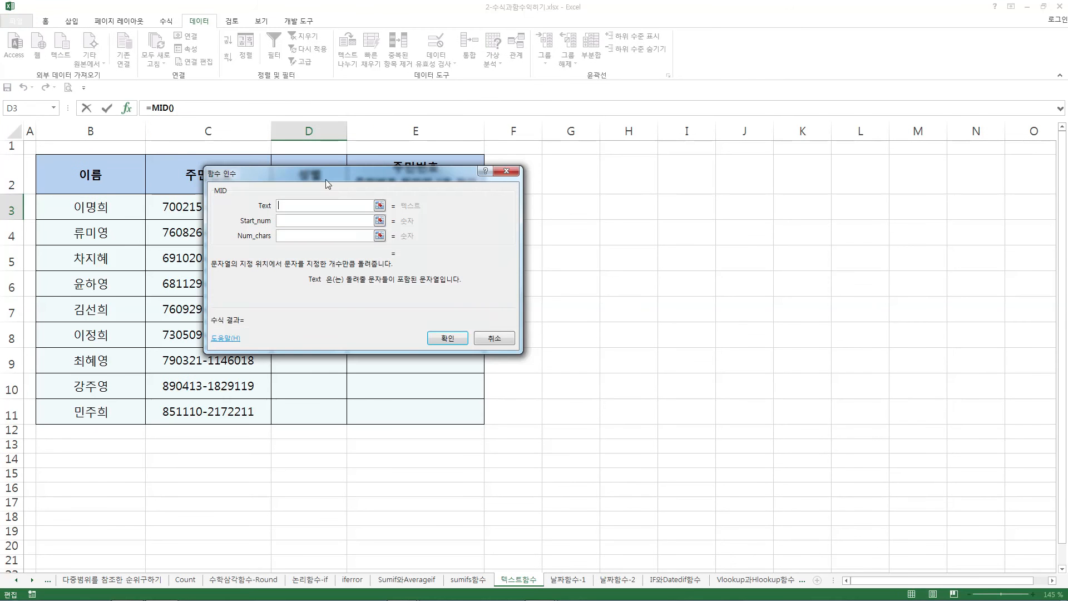
pyautogui.moveTo(326, 179); pyautogui.dragTo(382, 235)
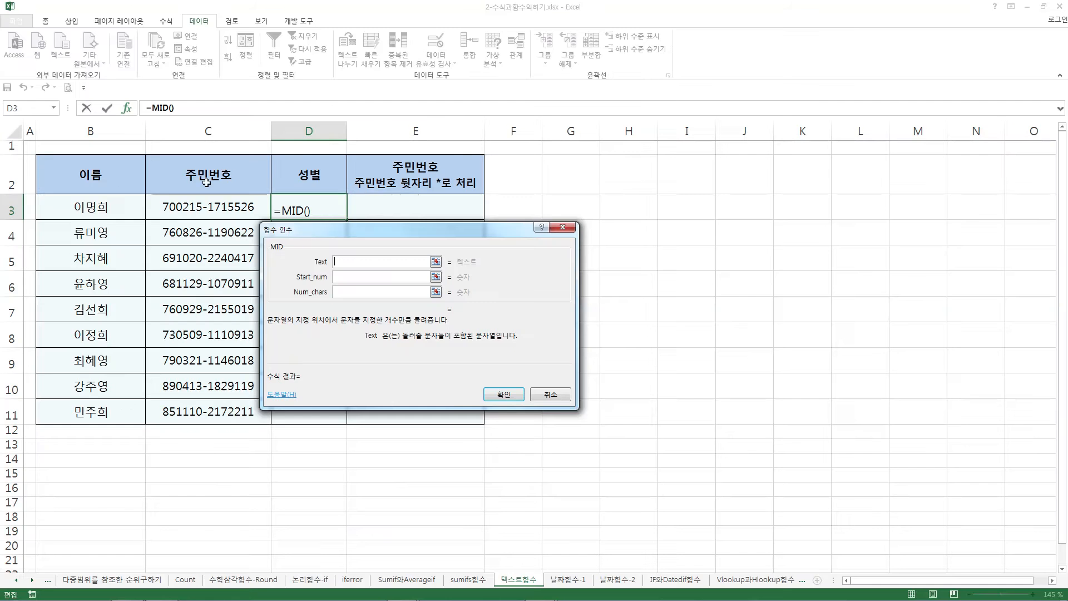
# - Set the MID arguments to Text C3, Start_num 8 and Num_chars 1, and confirm the formula in D3
pyautogui.click(224, 208)
pyautogui.click(345, 278)
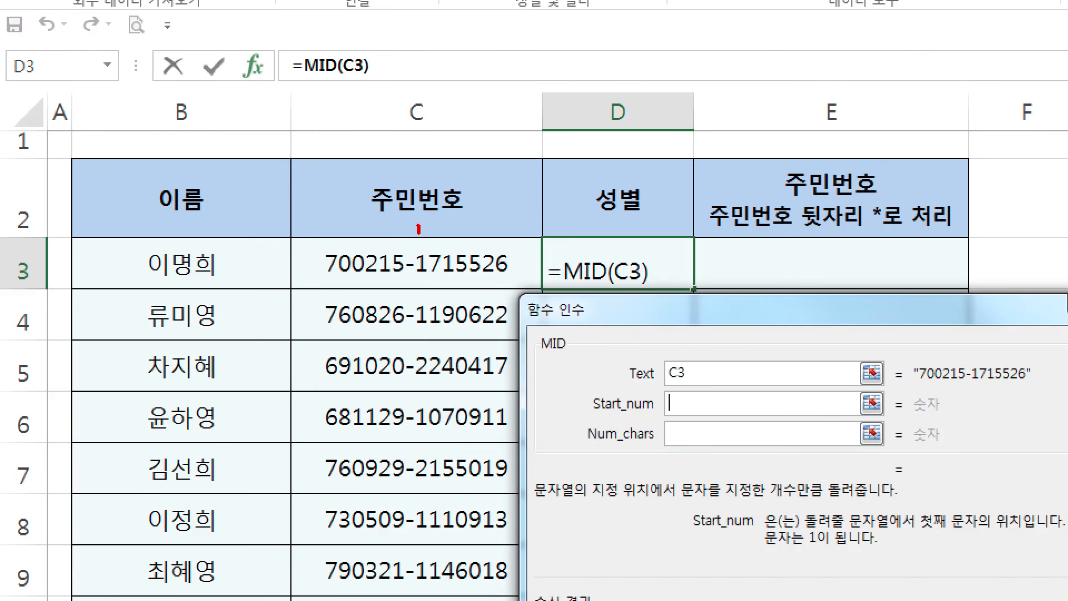
pyautogui.moveTo(418, 229)
pyautogui.mouseDown()
pyautogui.moveTo(415, 249)
pyautogui.moveTo(430, 228)
pyautogui.mouseUp()
pyautogui.press('Escape')
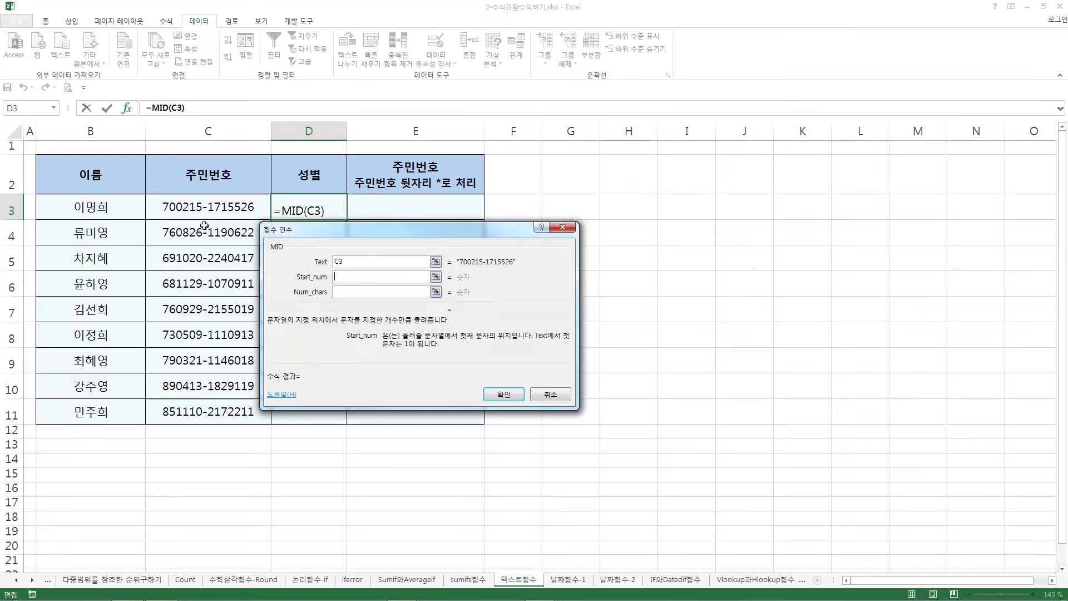
pyautogui.write('8')
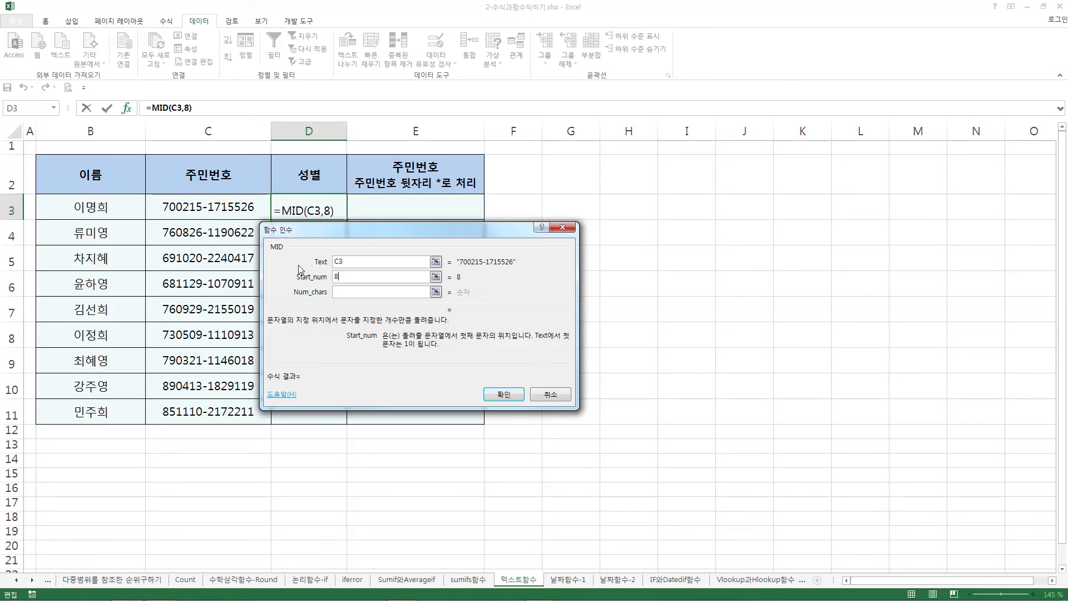
pyautogui.press('Tab')
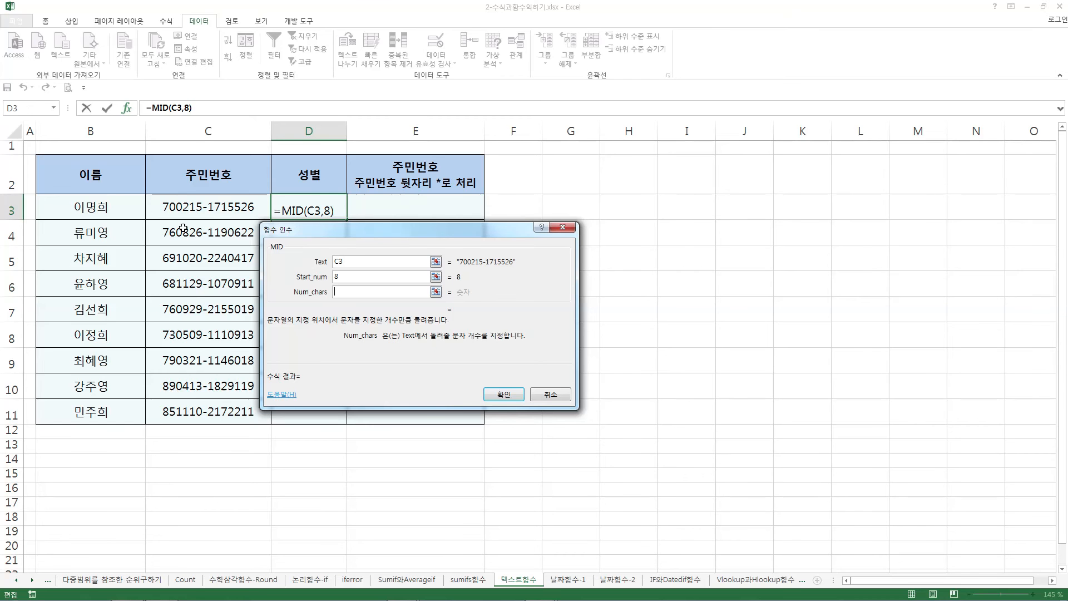
pyautogui.hotkey('ctrl', '1')
pyautogui.click(390, 301)
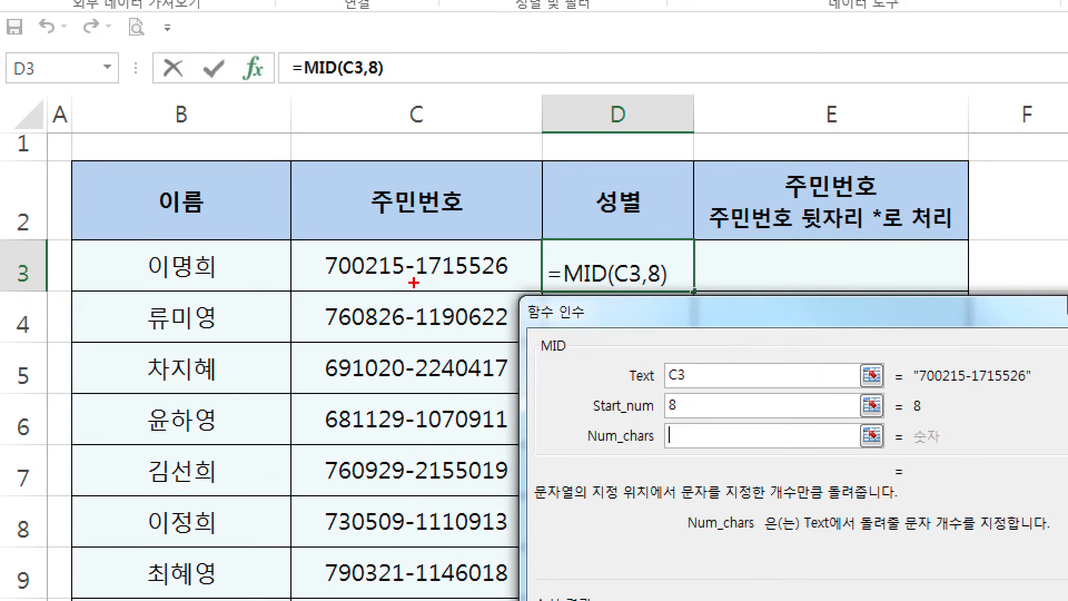
pyautogui.moveTo(414, 282); pyautogui.dragTo(428, 283)
pyautogui.press('Escape')
pyautogui.write('1')
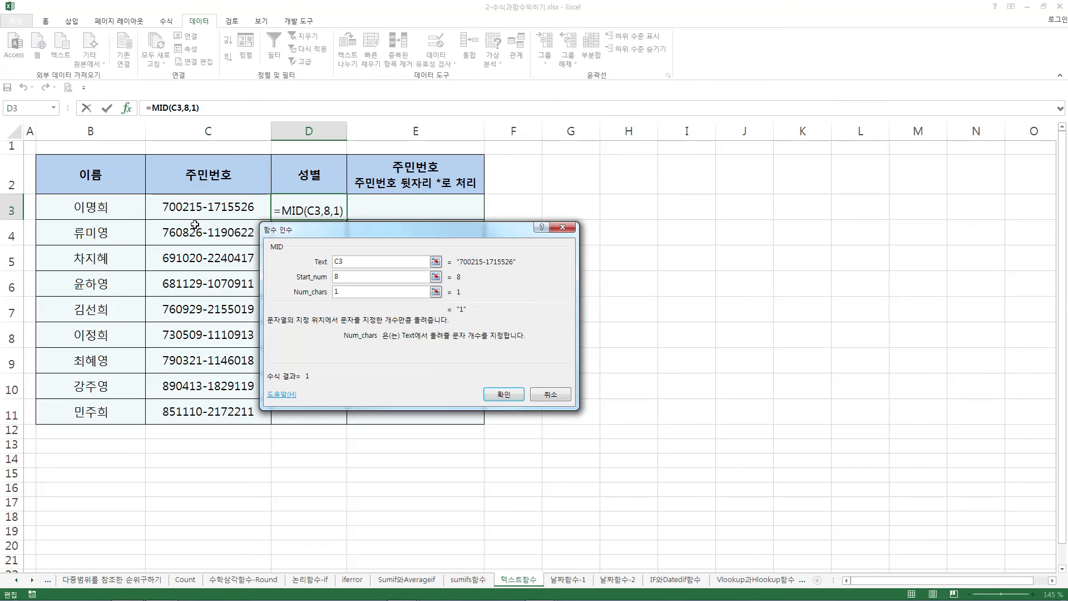
pyautogui.click(503, 395)
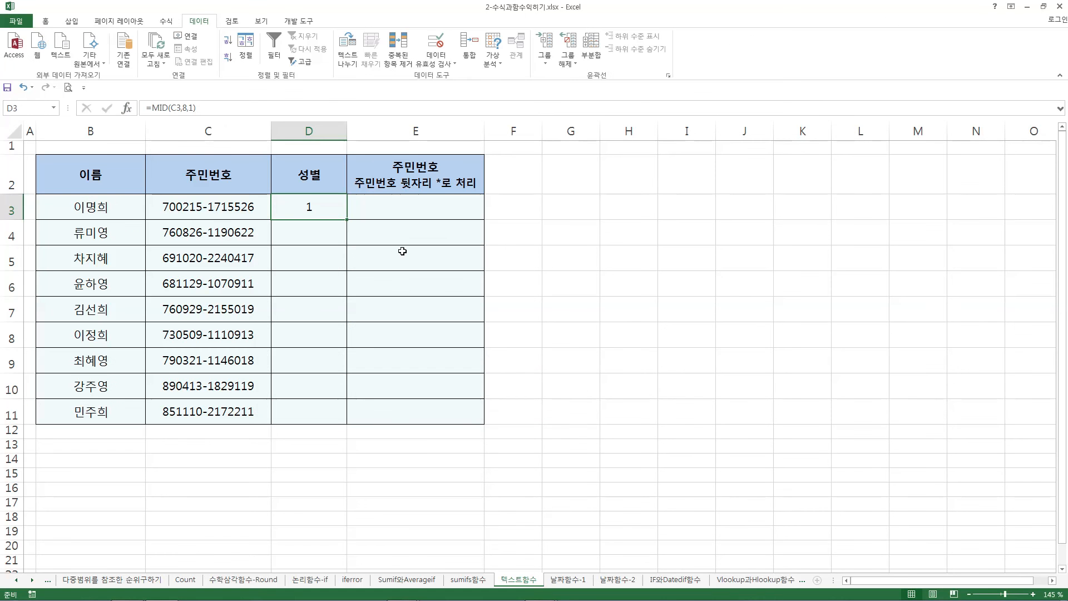
# - Fill the MID formula from D3 down to D11 and clear the contents of D3:D11
pyautogui.moveTo(346, 220); pyautogui.dragTo(342, 422)
pyautogui.click(335, 422)
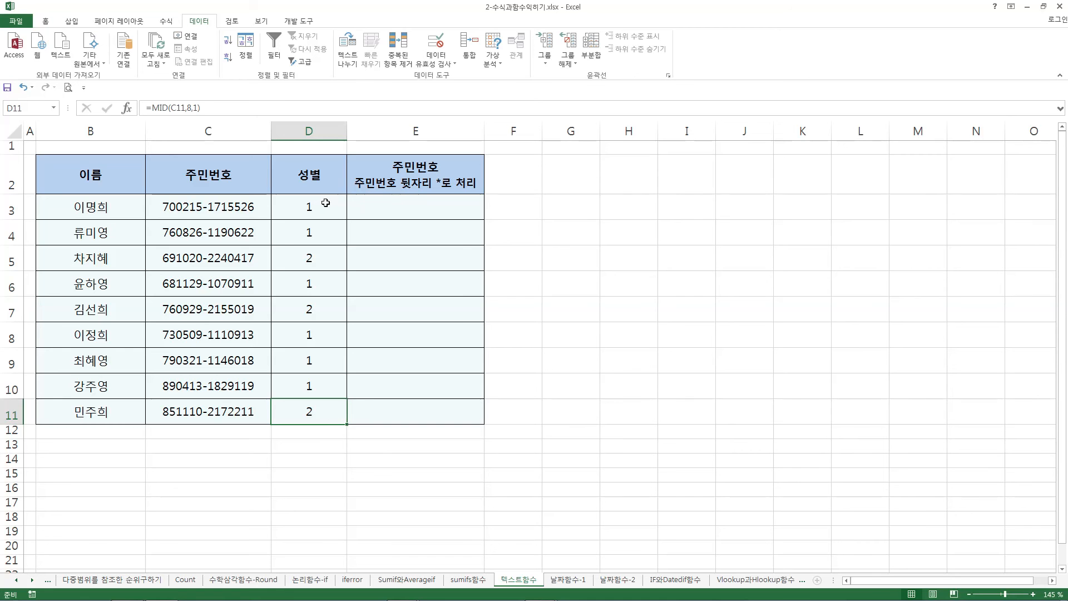
pyautogui.moveTo(317, 204); pyautogui.dragTo(316, 413)
pyautogui.press('Delete')
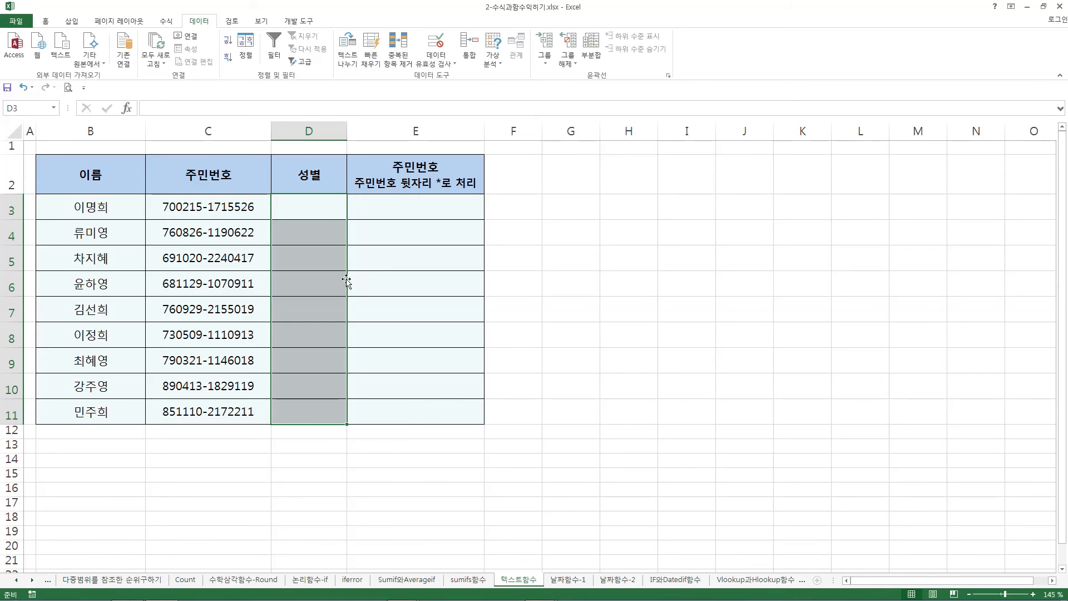
# - Begin an IF formula in cell D3 and open its function arguments dialog, moved clear of column C
pyautogui.click(303, 202)
pyautogui.write('=')
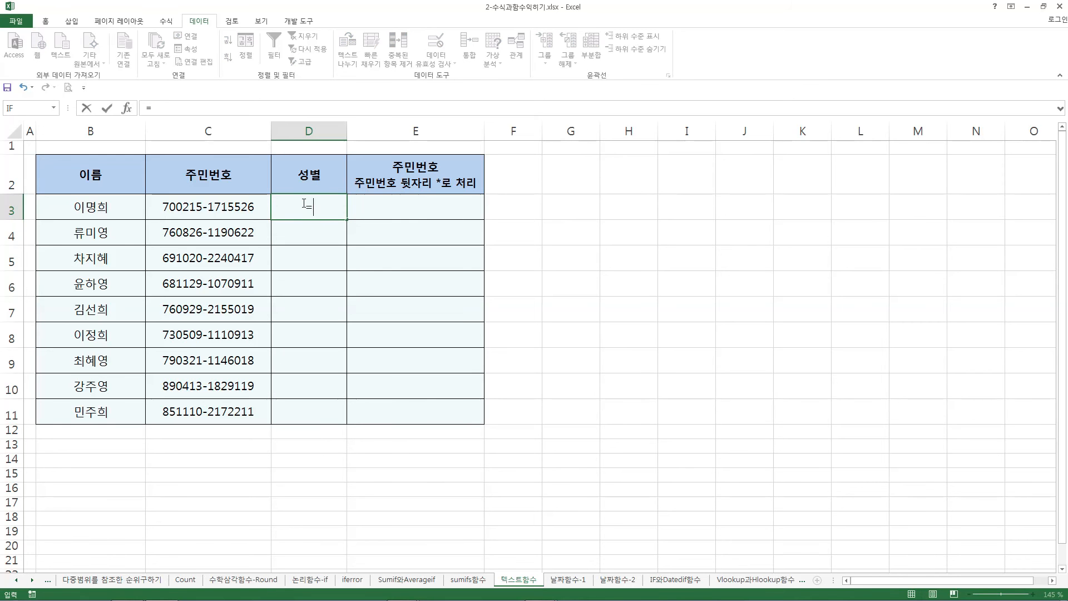
pyautogui.write('if')
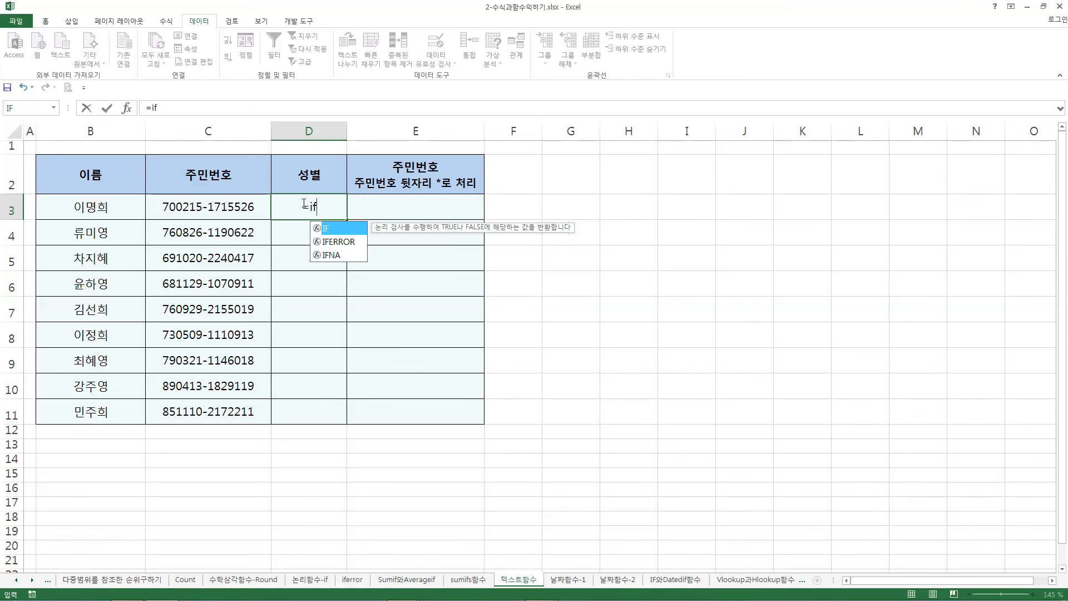
pyautogui.write('(')
pyautogui.click(136, 111)
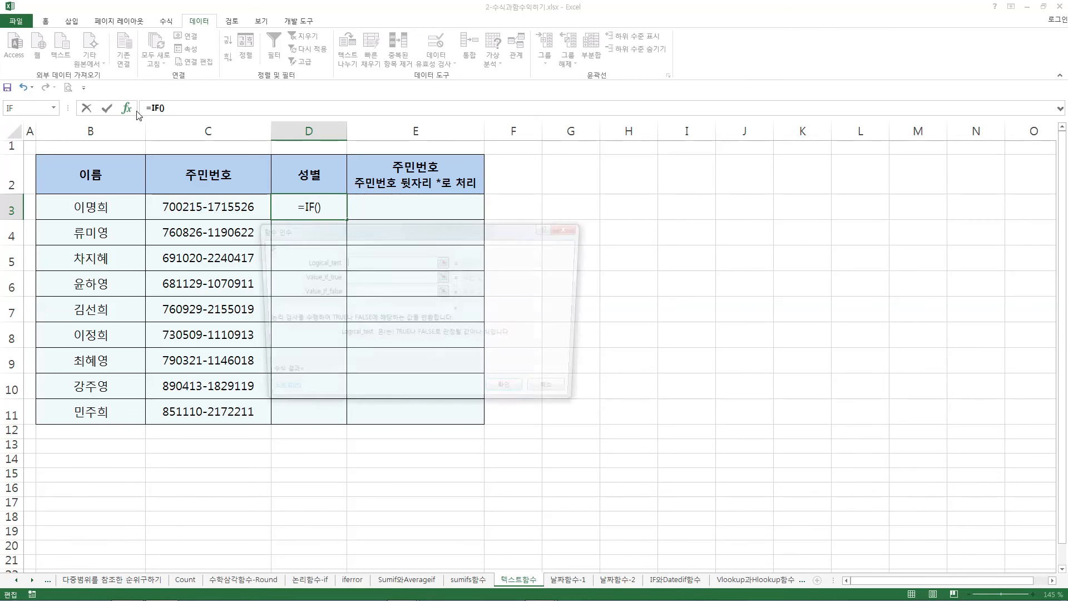
pyautogui.moveTo(430, 224); pyautogui.dragTo(539, 208)
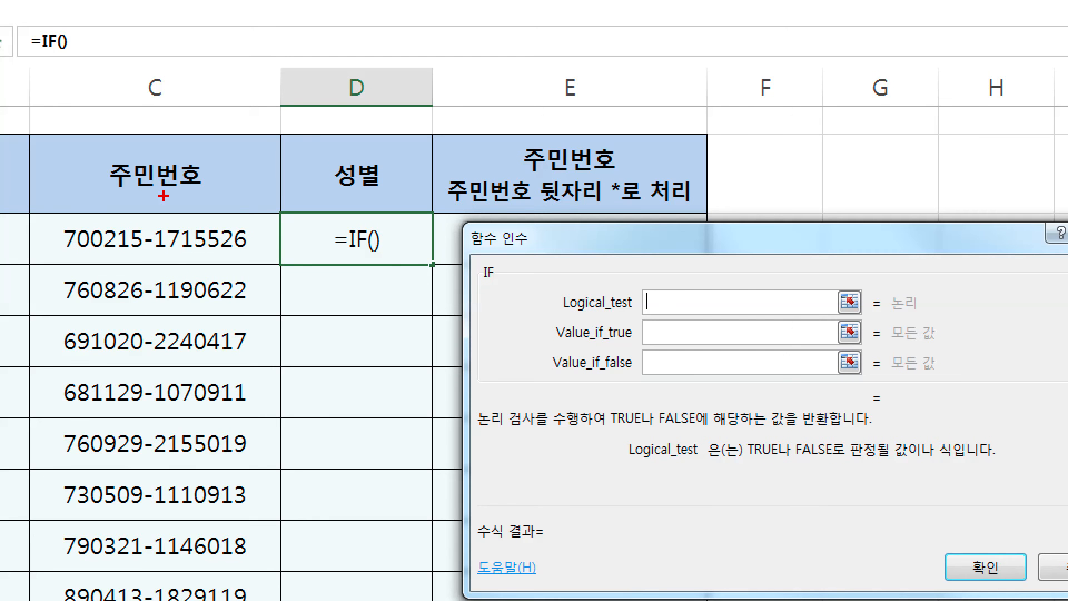
pyautogui.moveTo(175, 255)
pyautogui.mouseDown()
pyautogui.moveTo(155, 255)
pyautogui.moveTo(140, 230)
pyautogui.moveTo(177, 220)
pyautogui.moveTo(168, 257)
pyautogui.mouseUp()
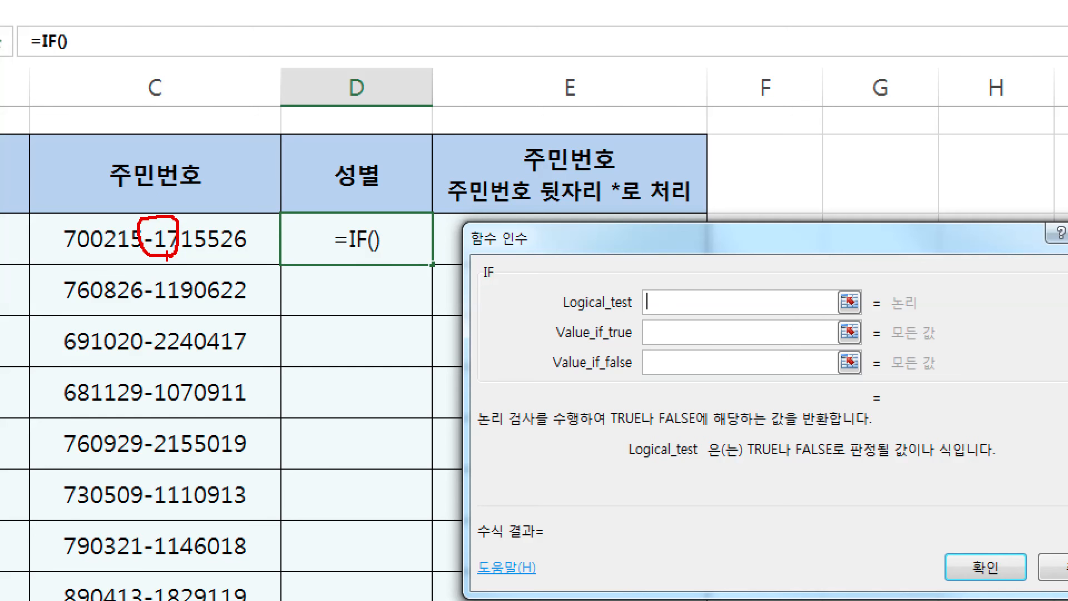
pyautogui.press('Escape')
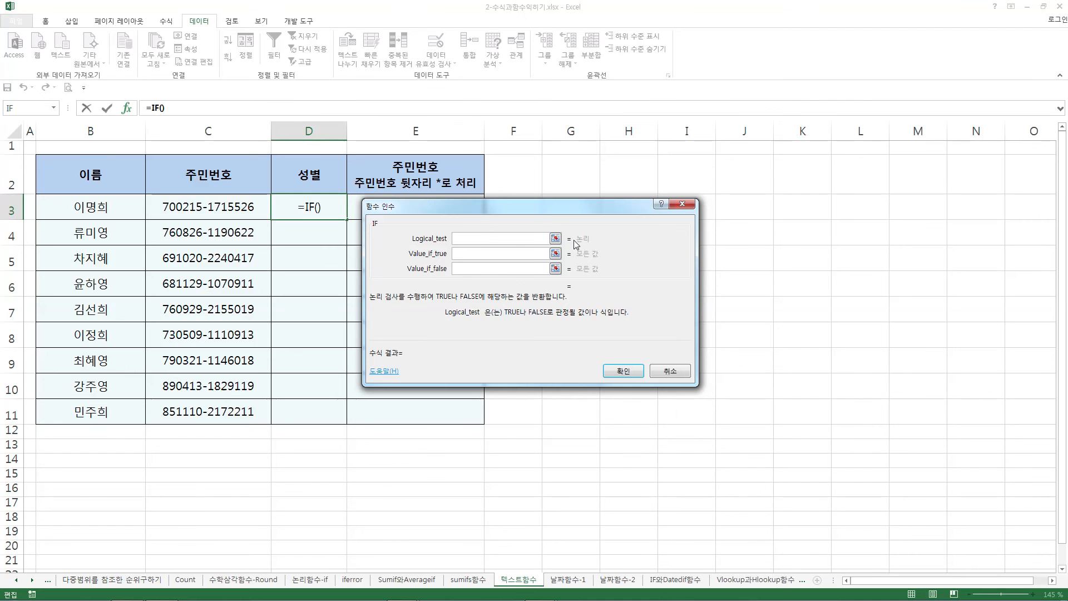
# - Nest mid() in the IF function's Logical_test and switch to the arguments of the nested MID function
pyautogui.write('mid()')
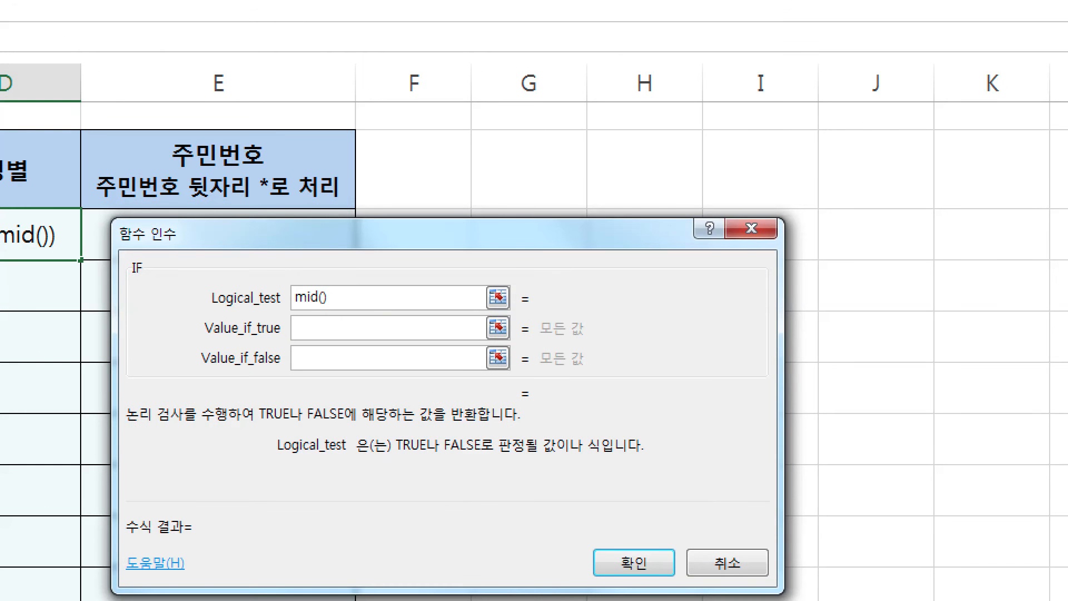
pyautogui.moveTo(285, 318); pyautogui.dragTo(338, 315)
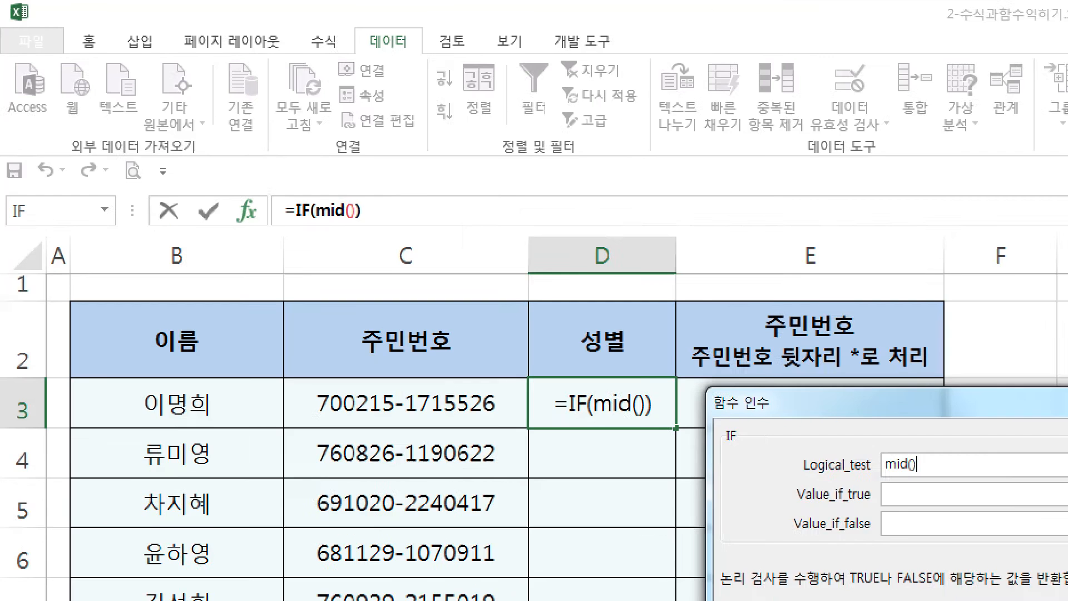
pyautogui.moveTo(164, 117); pyautogui.dragTo(172, 116)
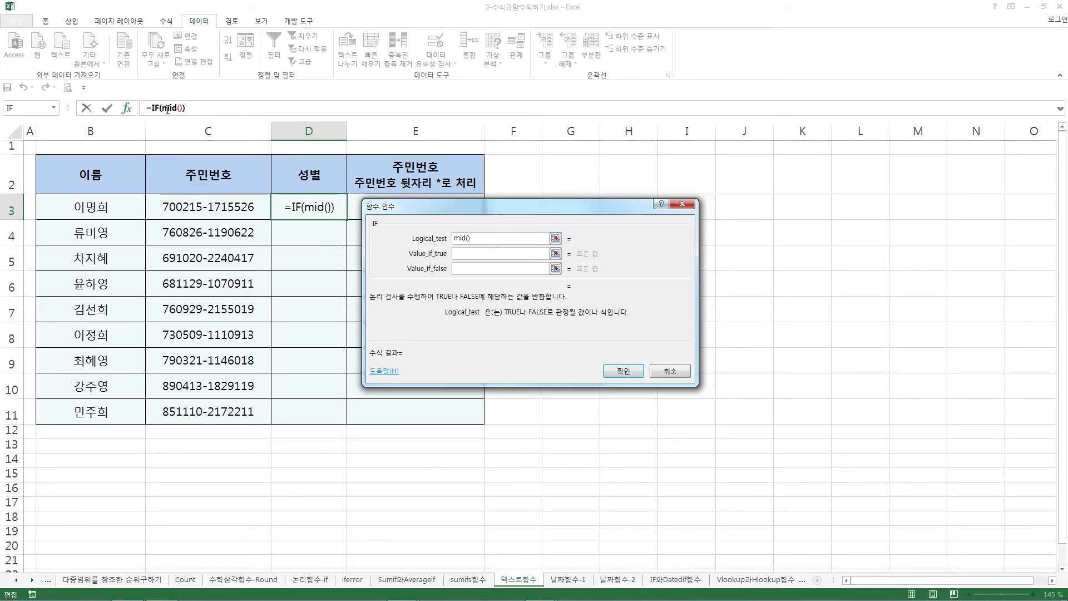
pyautogui.click(333, 216)
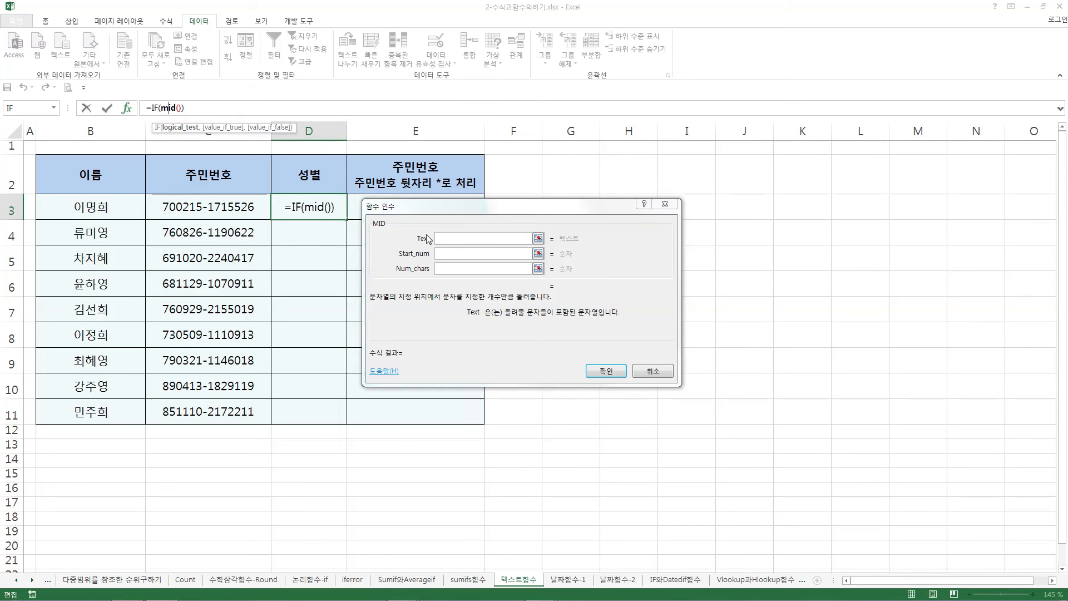
# - Set the nested MID arguments to Text C3, Start_num 8 and Num_chars 1
pyautogui.click(455, 239)
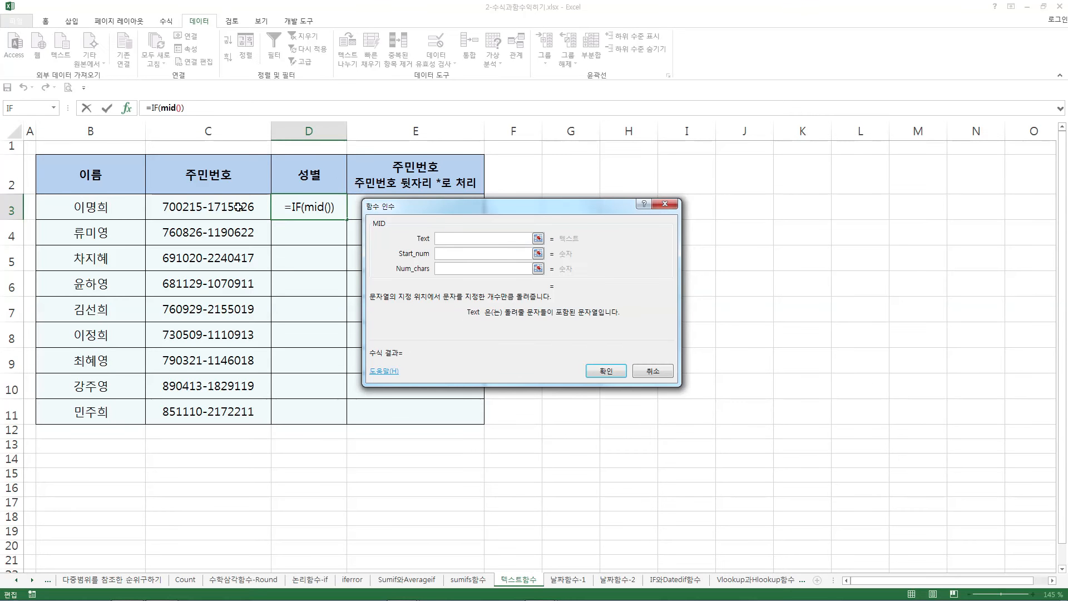
pyautogui.click(101, 236)
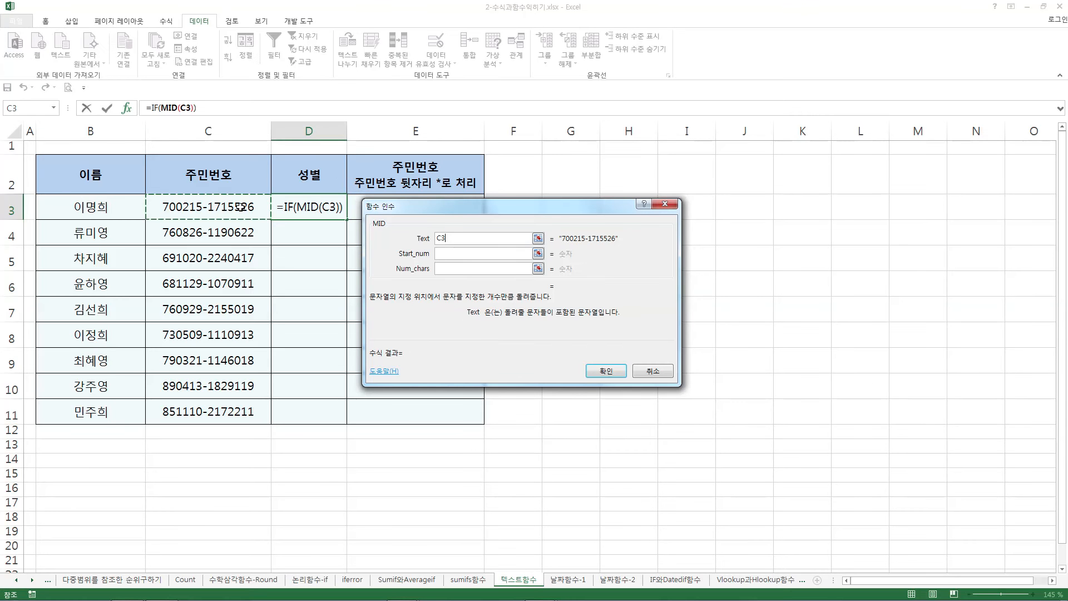
pyautogui.click(448, 255)
pyautogui.write('8')
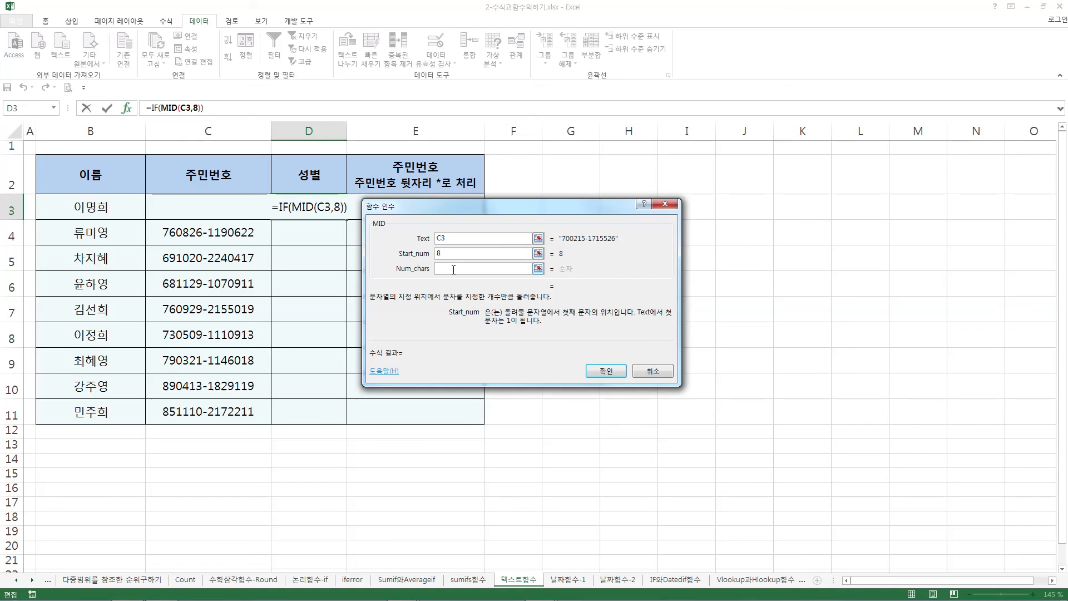
pyautogui.click(454, 270)
pyautogui.write('1')
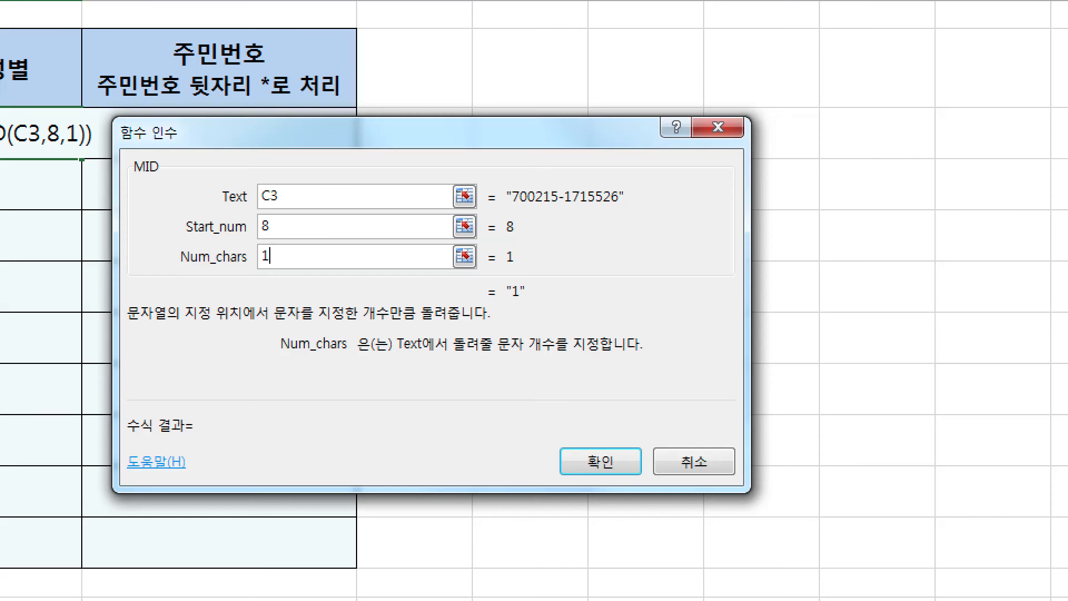
pyautogui.moveTo(129, 181); pyautogui.dragTo(173, 181)
pyautogui.moveTo(496, 306); pyautogui.dragTo(528, 304)
pyautogui.moveTo(563, 286); pyautogui.dragTo(620, 316)
pyautogui.moveTo(653, 274)
pyautogui.mouseDown()
pyautogui.moveTo(666, 280)
pyautogui.moveTo(659, 292)
pyautogui.mouseUp()
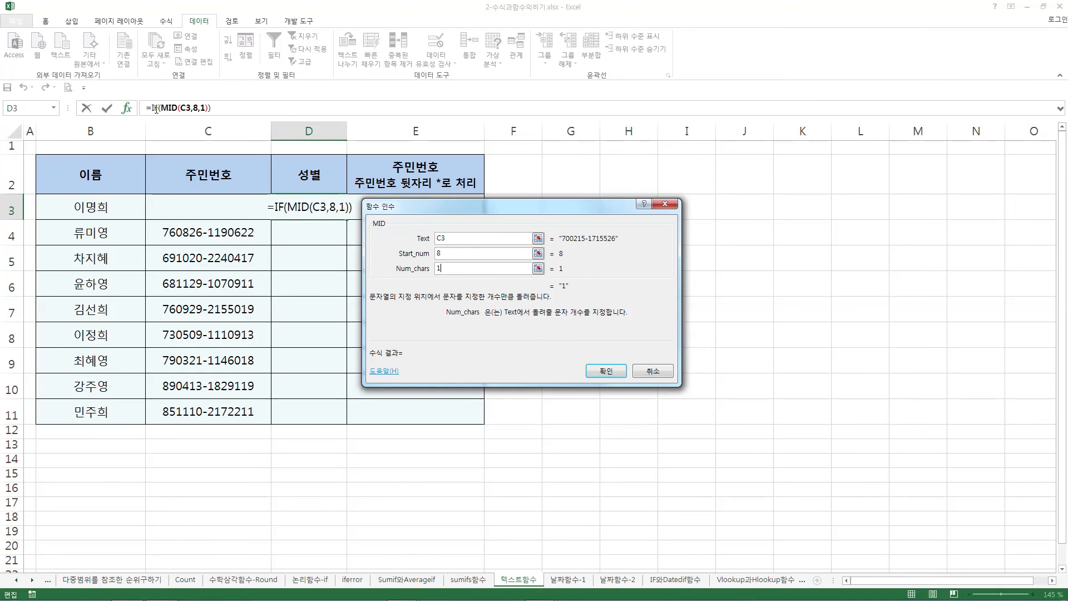
# - Return to the IF function's arguments and complete the Logical_test as MID(C3,8,1)="1"
pyautogui.click(155, 107)
pyautogui.click(536, 232)
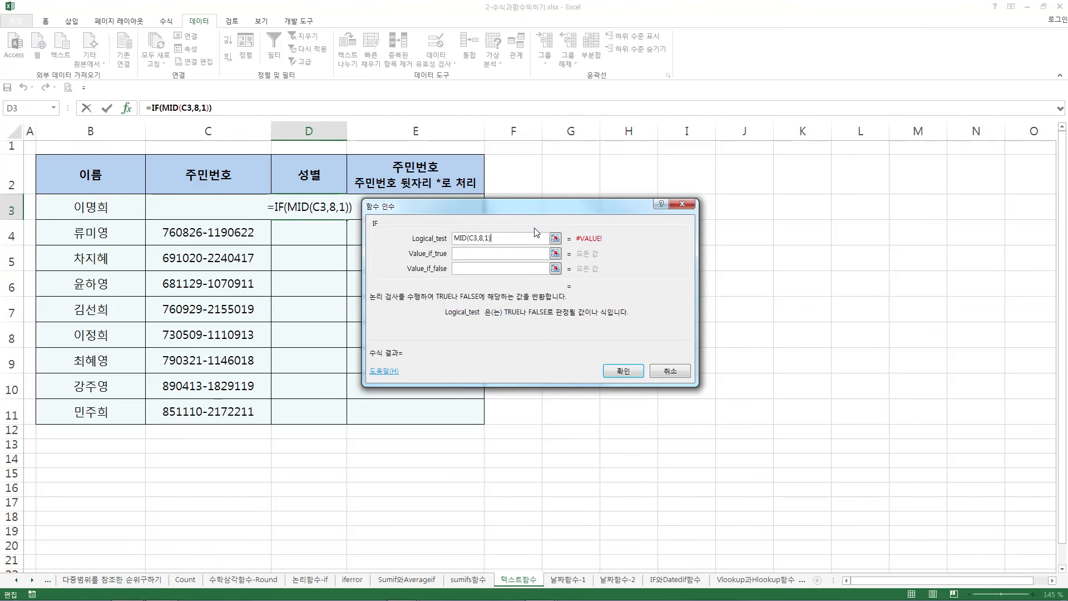
pyautogui.write('="1"')
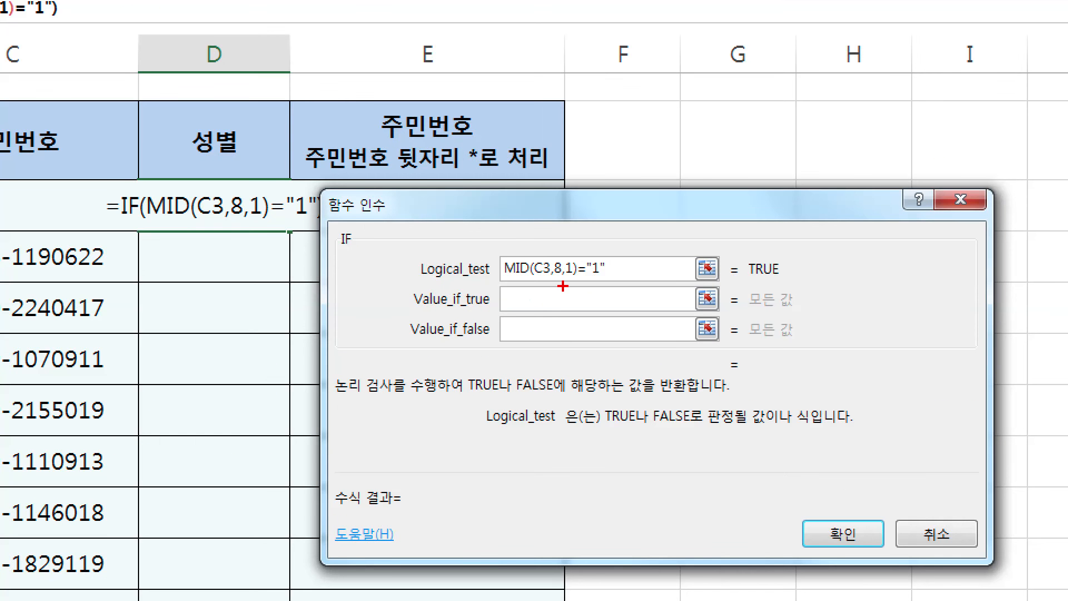
pyautogui.moveTo(581, 281); pyautogui.dragTo(605, 281)
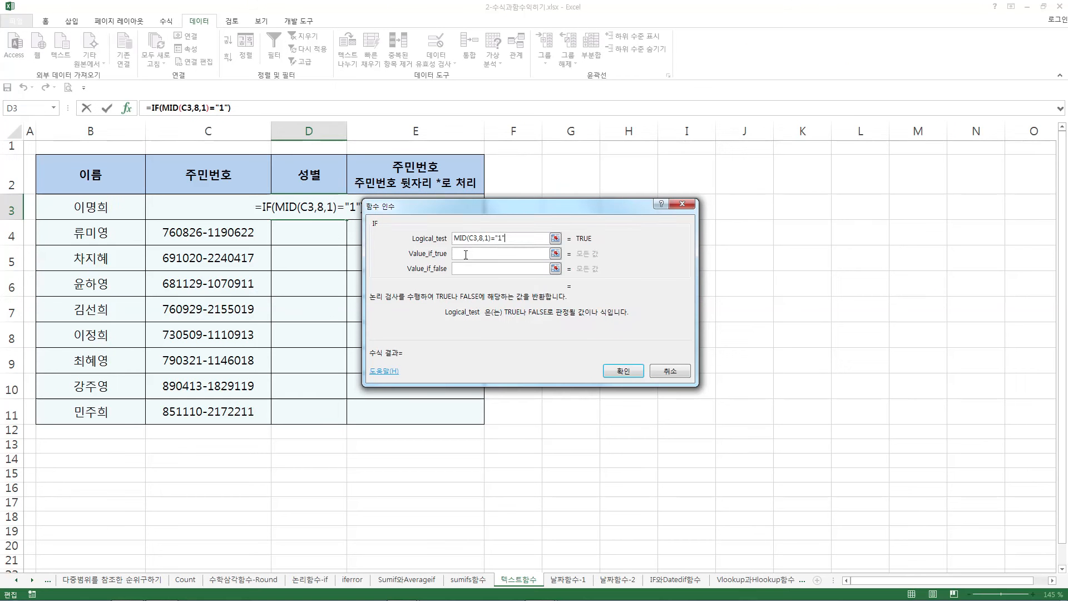
# - Complete the IF formula with Value_if_true 남자 and Value_if_false 여자, and fill it down from D3 to D11
pyautogui.click(529, 308)
pyautogui.write('남자')
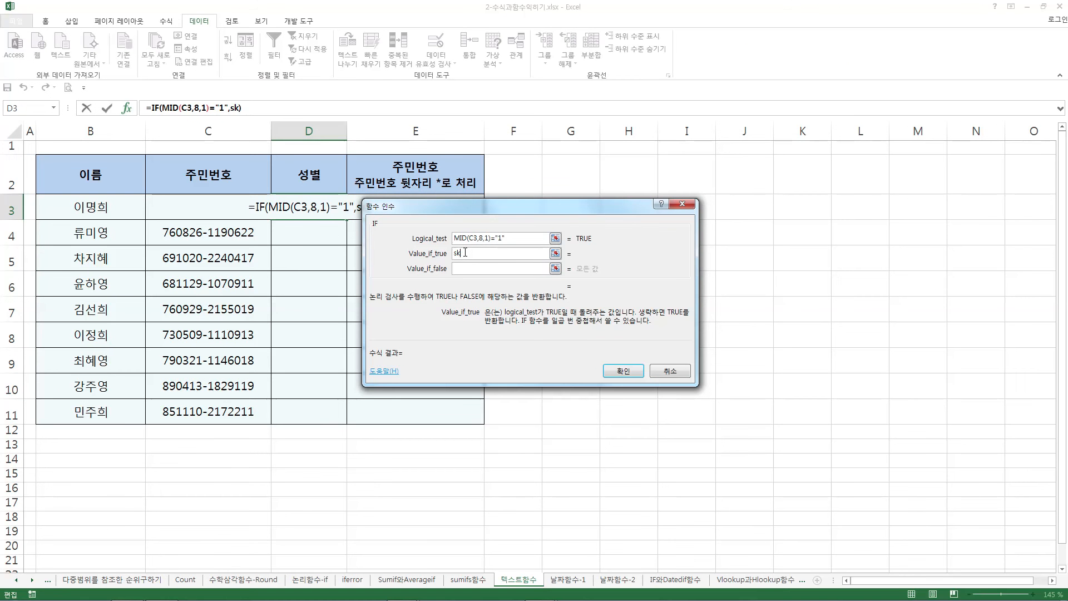
pyautogui.press('Tab')
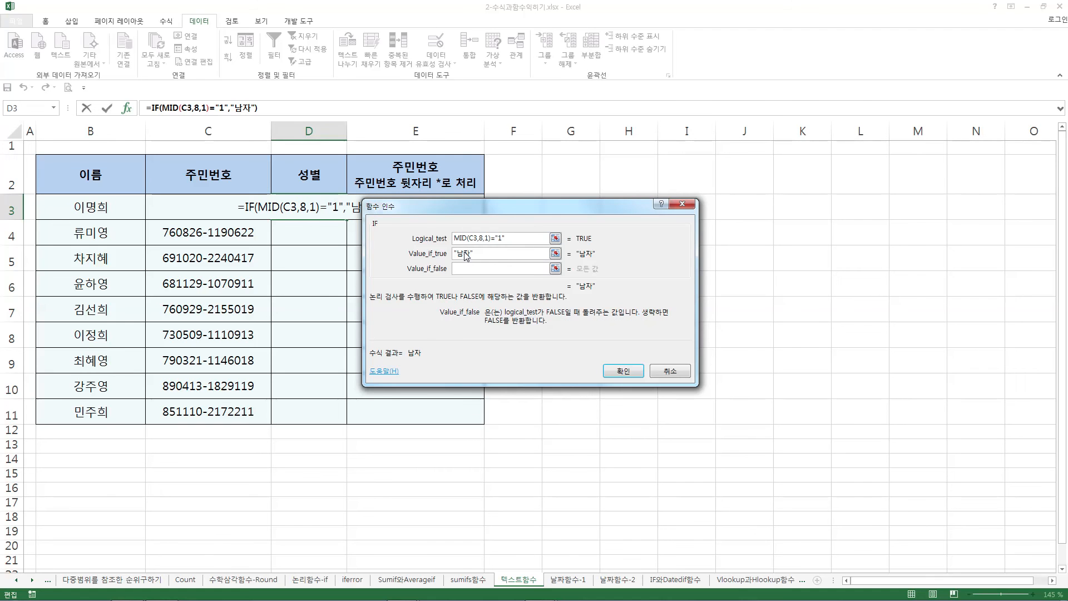
pyautogui.write('여자')
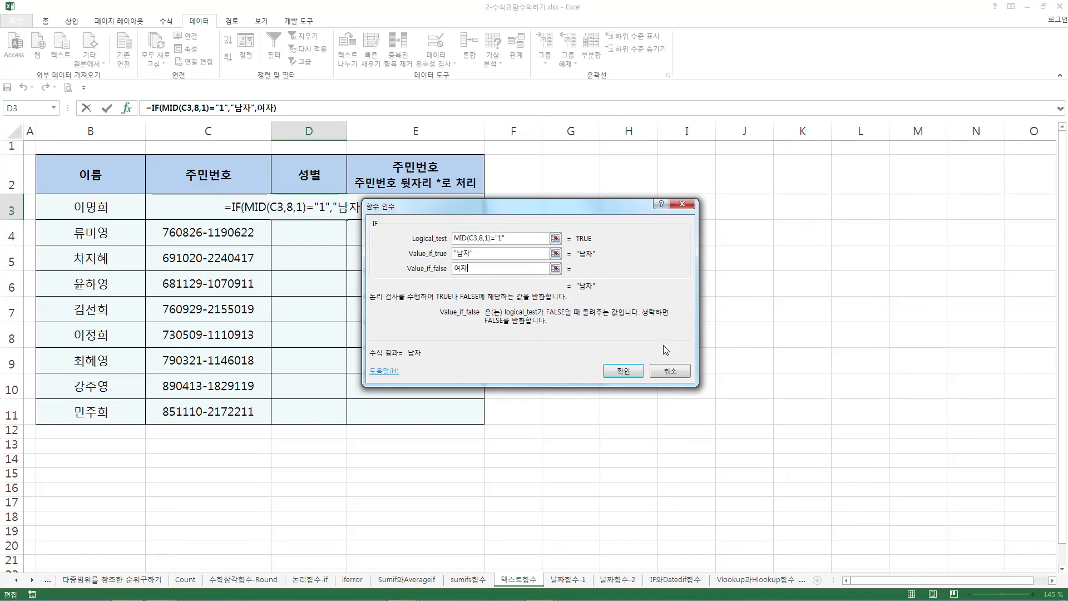
pyautogui.click(755, 441)
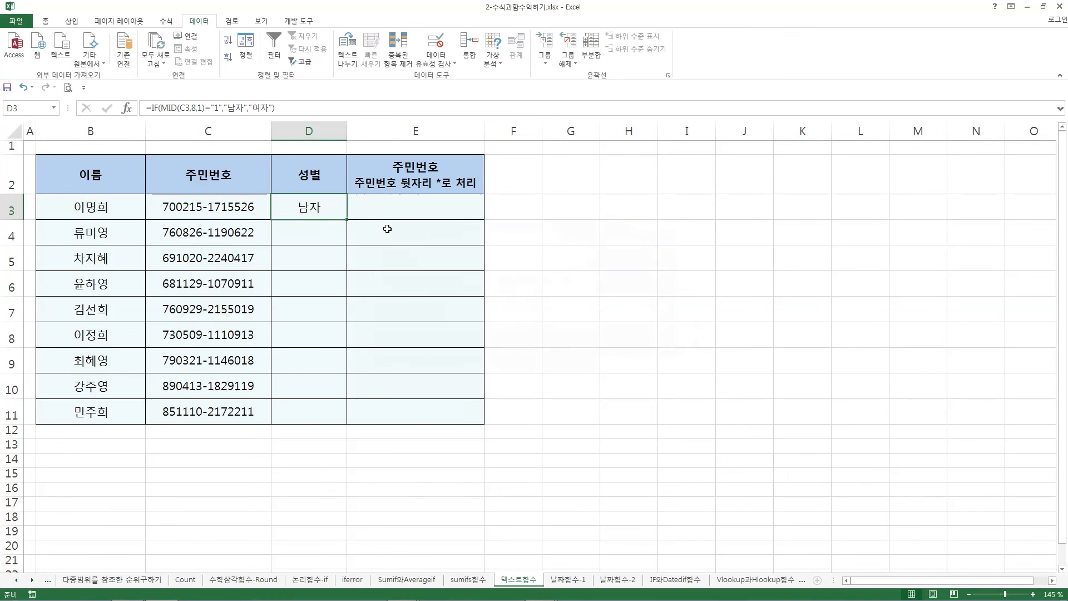
pyautogui.doubleClick(347, 221)
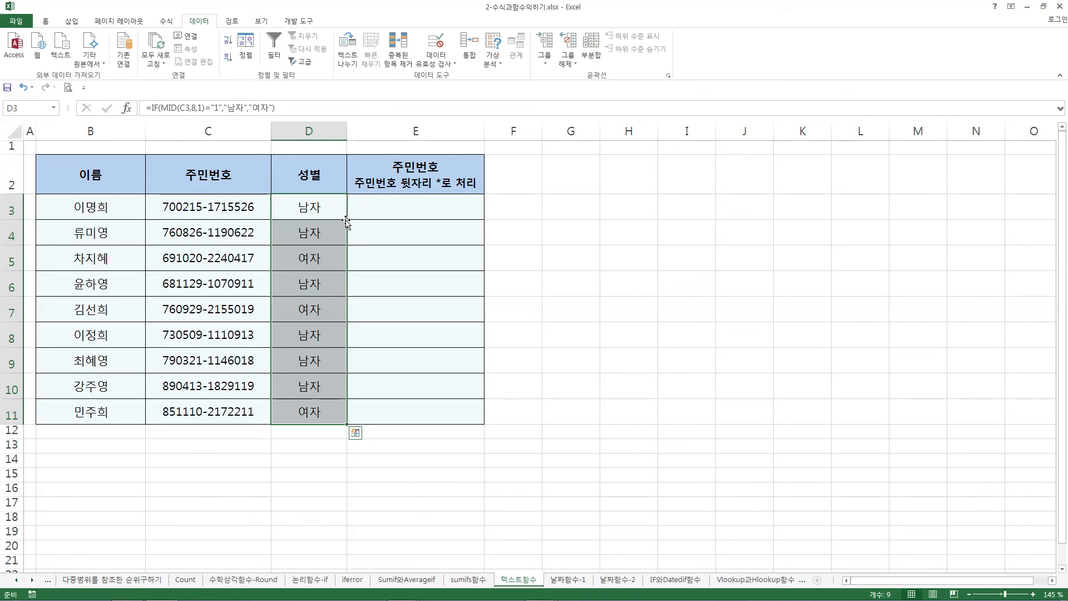
# - Insert a blank column directly after the 성별 column, before the existing column E
pyautogui.click(392, 129)
pyautogui.rightClick(394, 130)
pyautogui.click(449, 212)
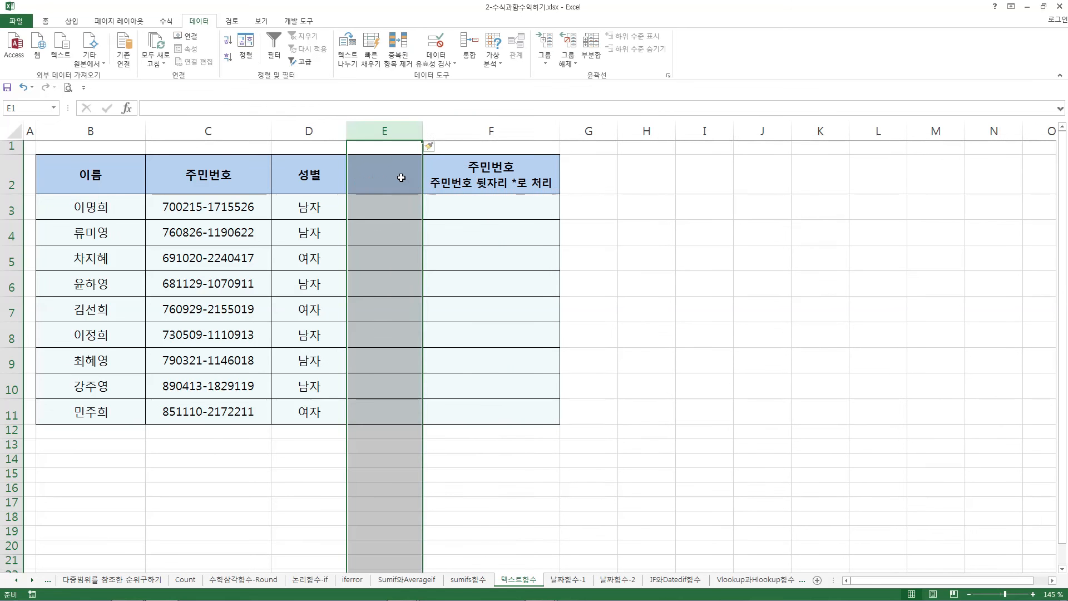
# - Enter the header 성별(CHOOSE) in cell E2 and widen column E to fit it
pyautogui.click(390, 171)
pyautogui.write('서')
pyautogui.write('ㅇ별(CH')
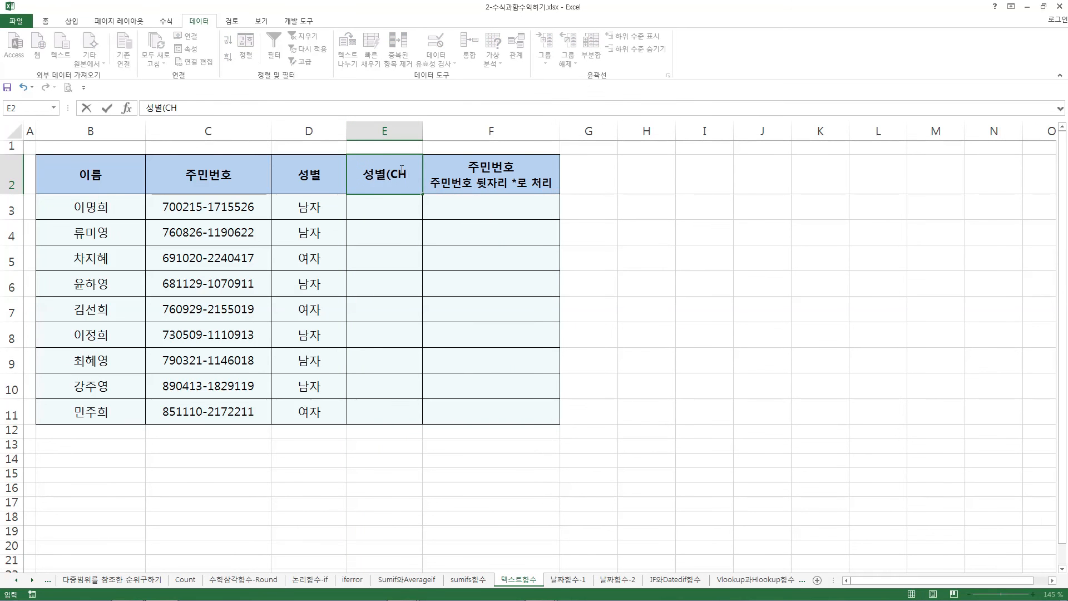
pyautogui.write('OOSE)')
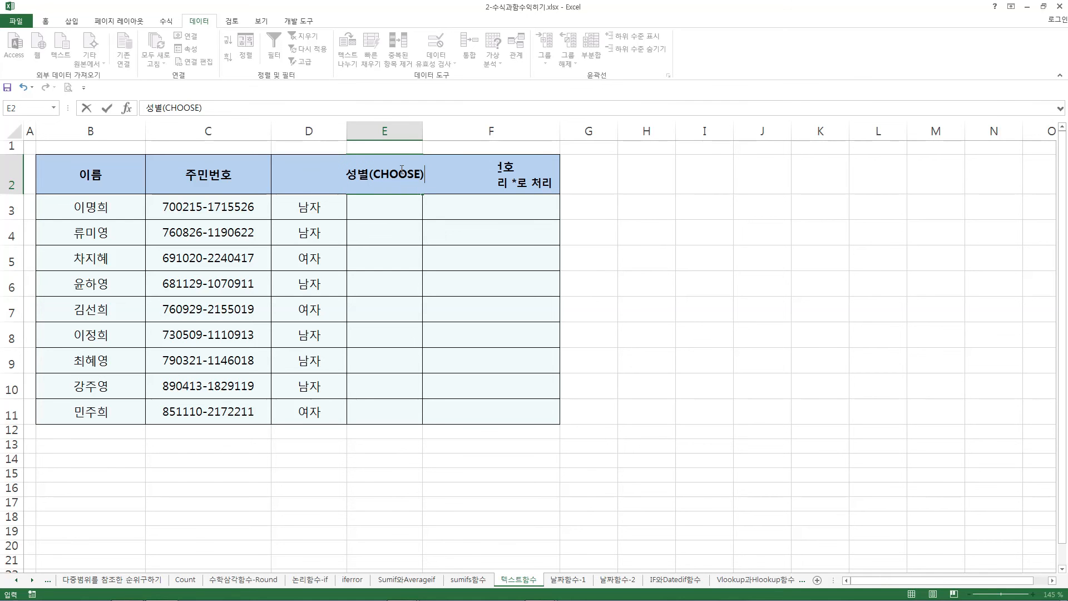
pyautogui.press('Return')
pyautogui.moveTo(429, 130); pyautogui.dragTo(448, 134)
# - Extend the header in cell D2 so it reads 성별(IF)
pyautogui.doubleClick(325, 174)
pyautogui.write('(')
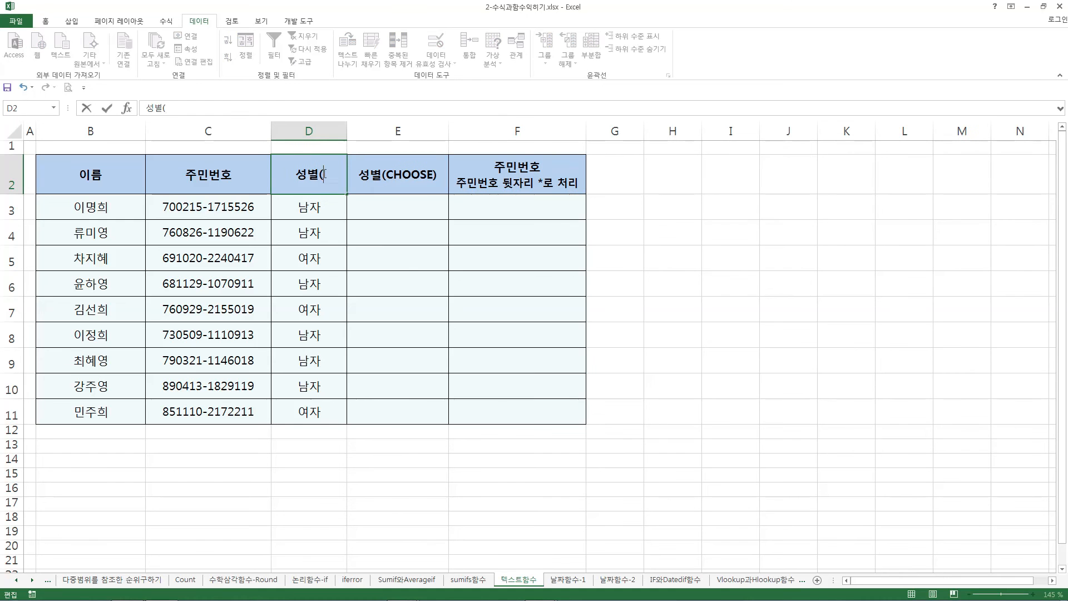
pyautogui.write('IF)')
pyautogui.press('Return')
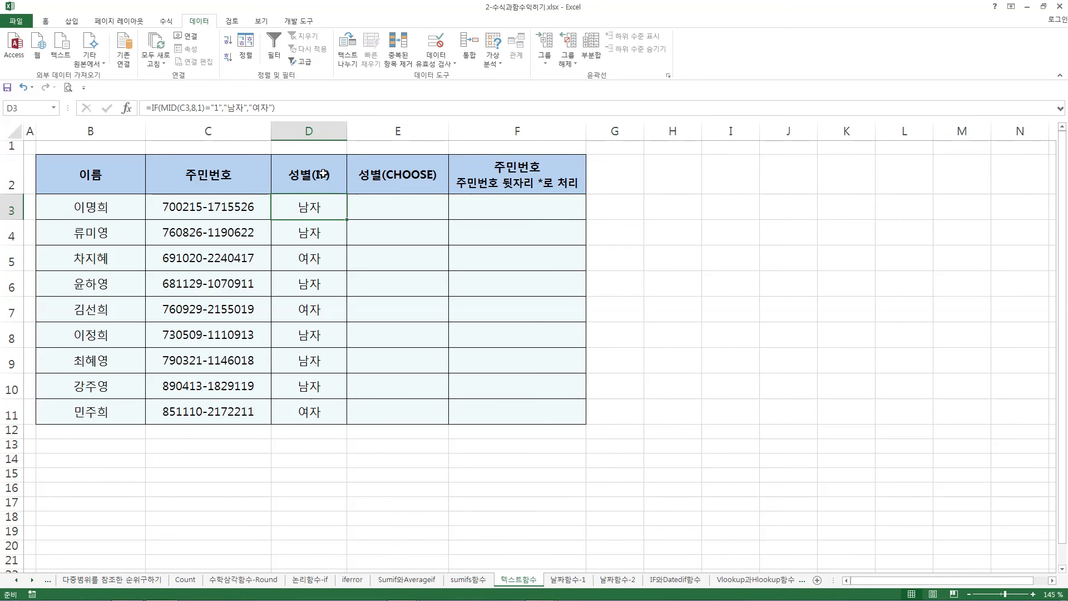
# - Begin a CHOOSE formula in cell E3 and open its function arguments dialog
pyautogui.click(401, 200)
pyautogui.write('=c')
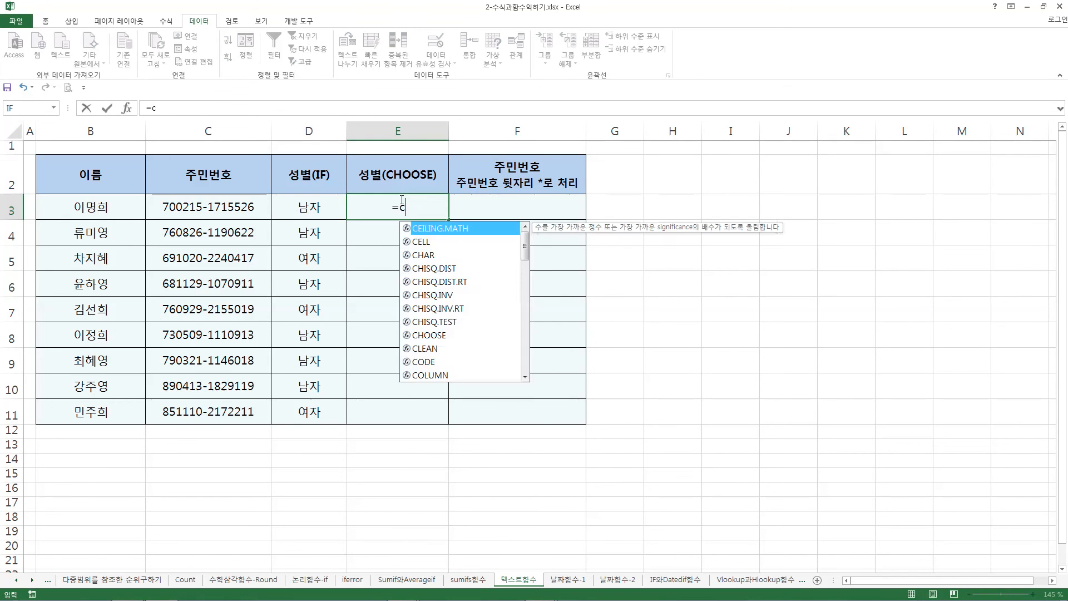
pyautogui.write('hoose(')
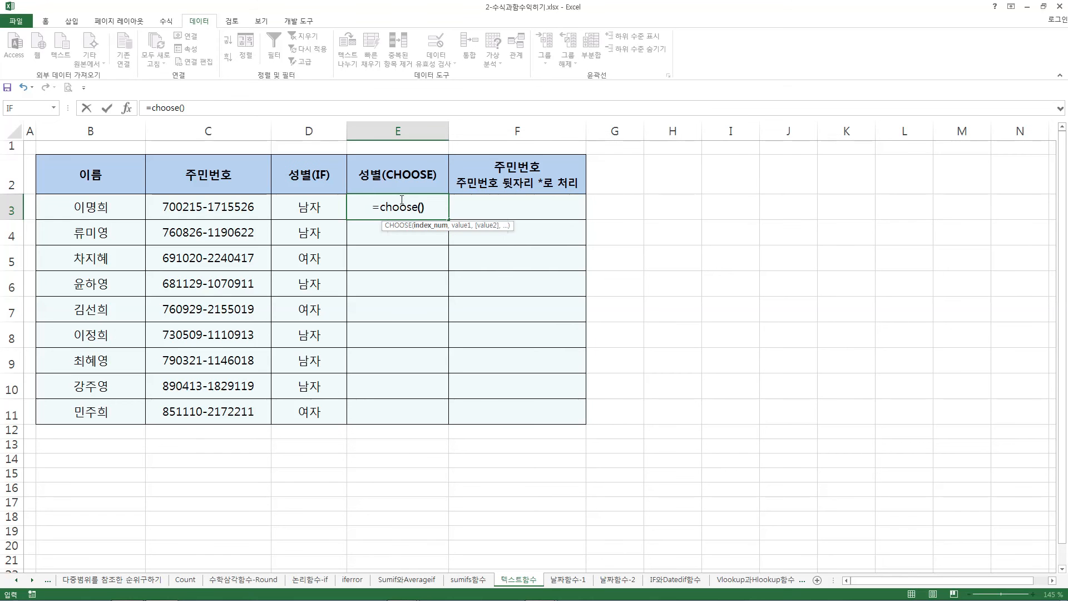
pyautogui.click(127, 107)
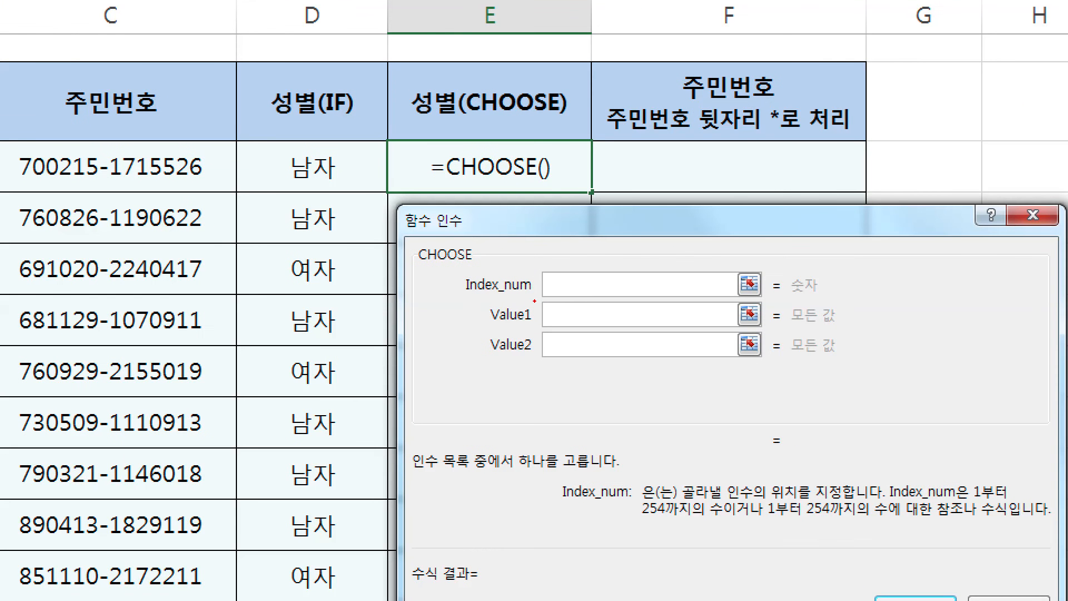
pyautogui.moveTo(781, 523); pyautogui.dragTo(977, 520)
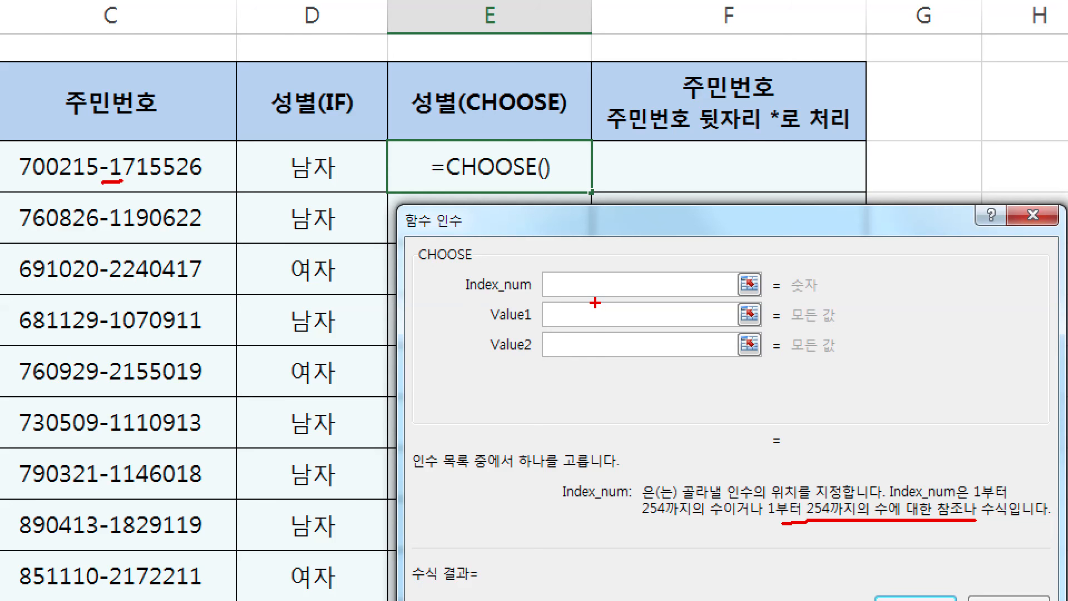
# - Set the CHOOSE function's Index_num to mid(C3,8,1), referencing the first resident number
pyautogui.write('m')
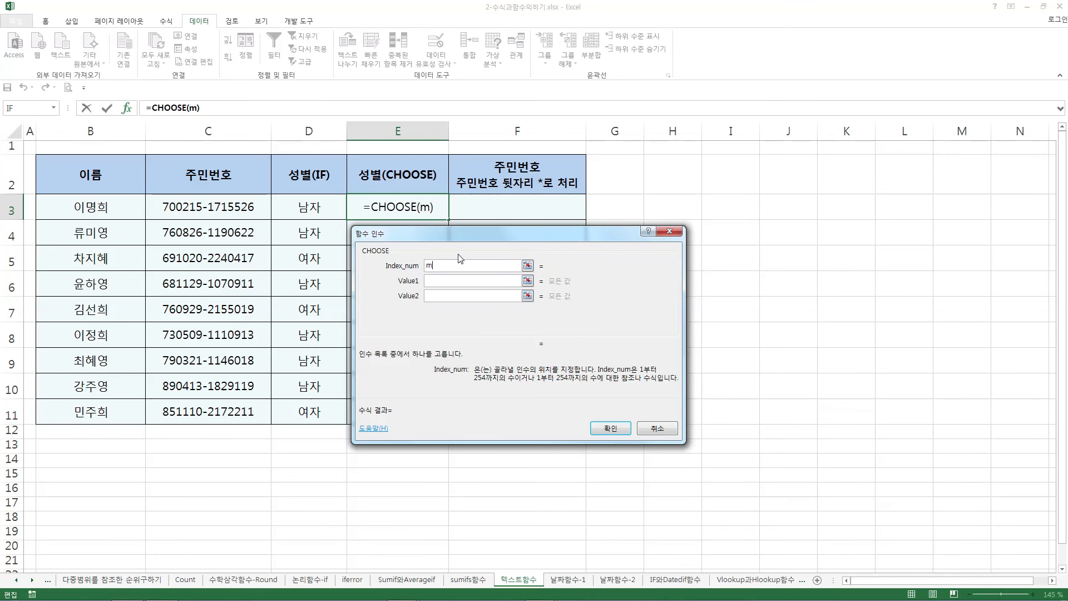
pyautogui.write('id()')
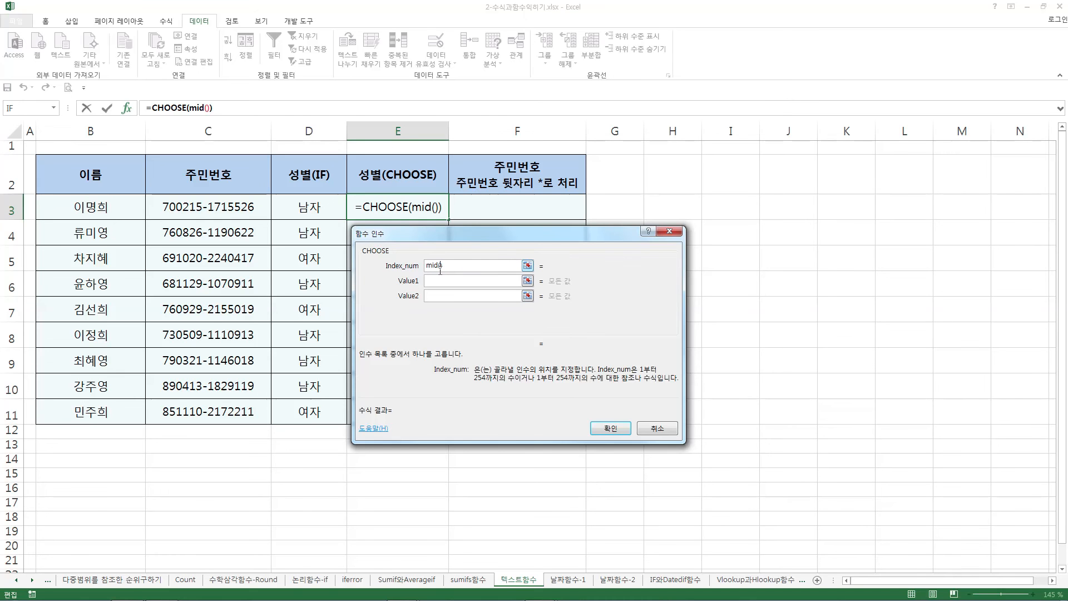
pyautogui.click(219, 208)
pyautogui.write(',')
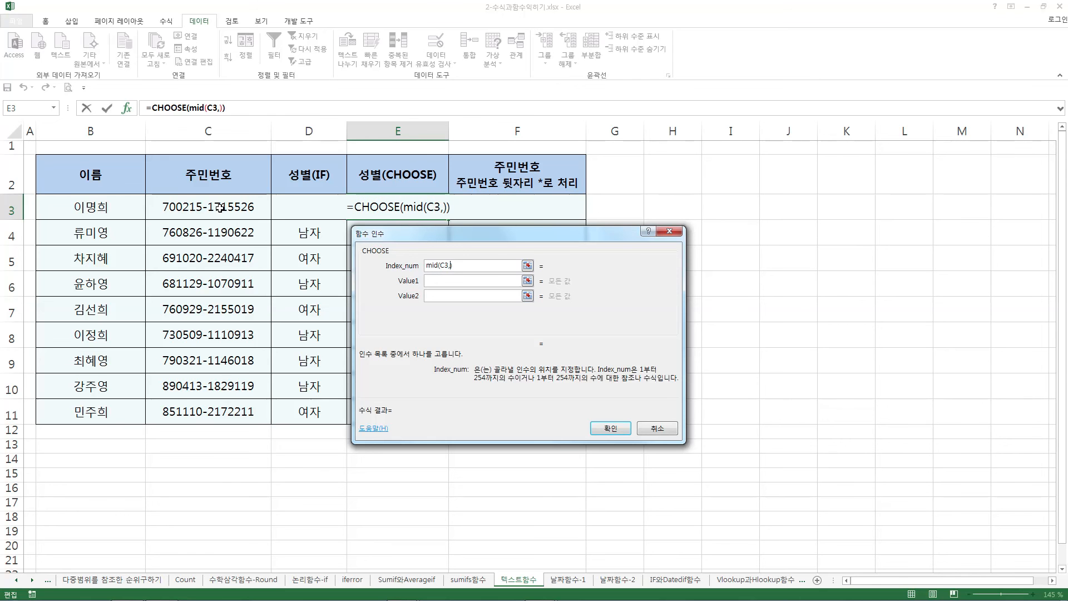
pyautogui.write('8,1')
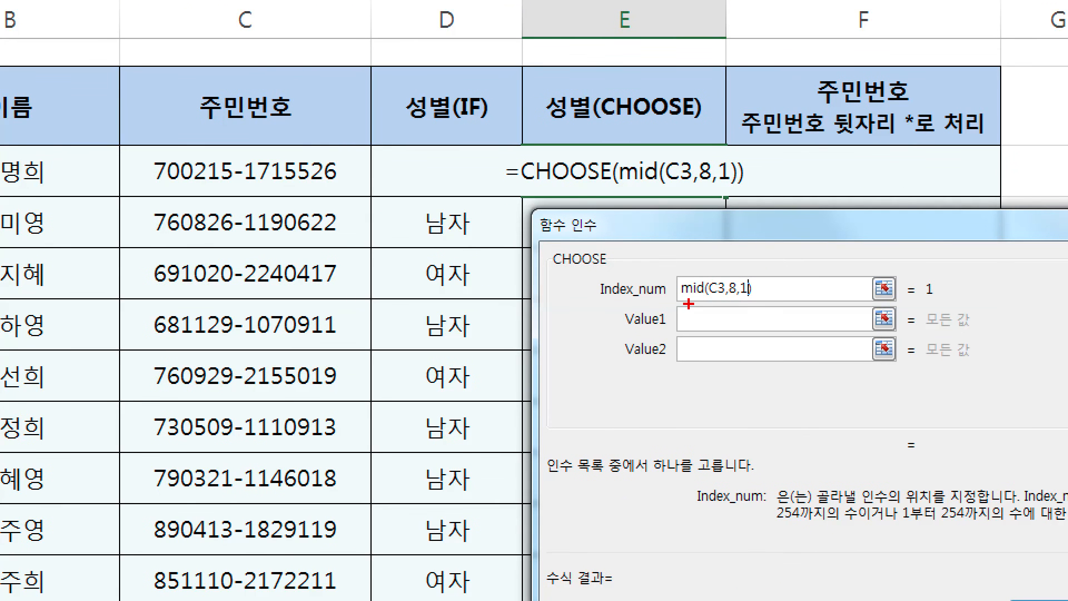
pyautogui.moveTo(689, 303); pyautogui.dragTo(766, 304)
pyautogui.moveTo(759, 290)
pyautogui.mouseDown()
pyautogui.moveTo(793, 278)
pyautogui.moveTo(822, 296)
pyautogui.moveTo(842, 272)
pyautogui.moveTo(841, 281)
pyautogui.mouseUp()
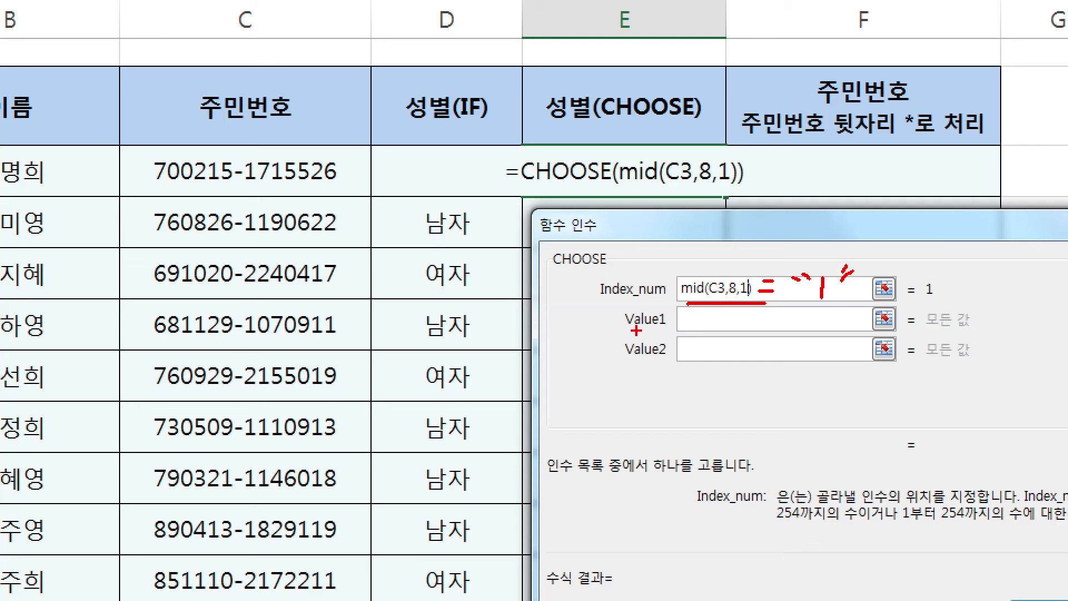
pyautogui.moveTo(641, 331)
pyautogui.mouseDown()
pyautogui.moveTo(663, 331)
pyautogui.moveTo(668, 362)
pyautogui.mouseUp()
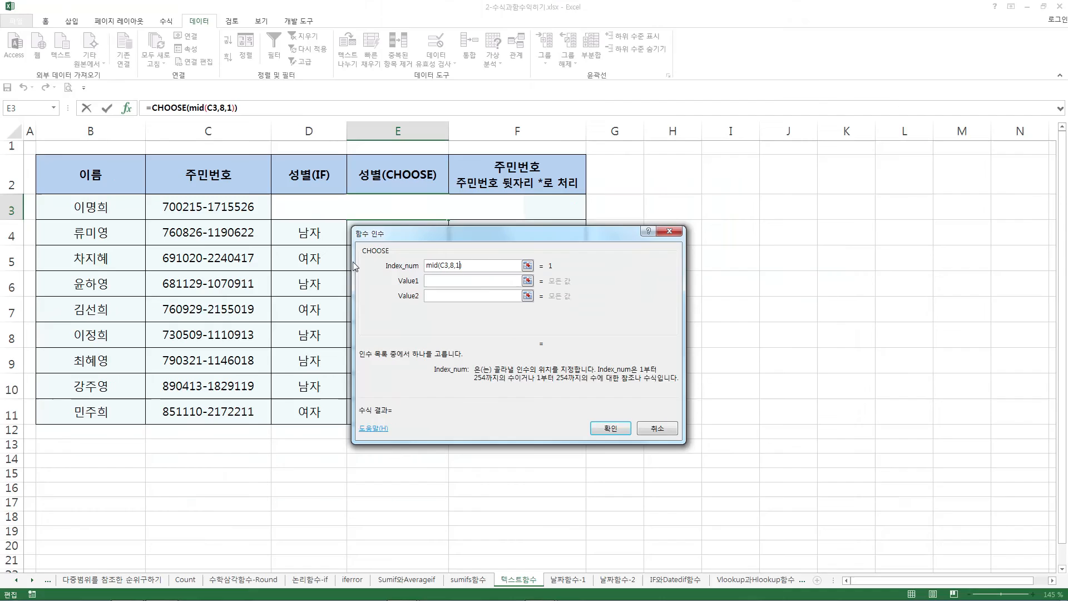
# - Set the CHOOSE function's Value1 to 남자 and Value2 to 여자
pyautogui.click(434, 281)
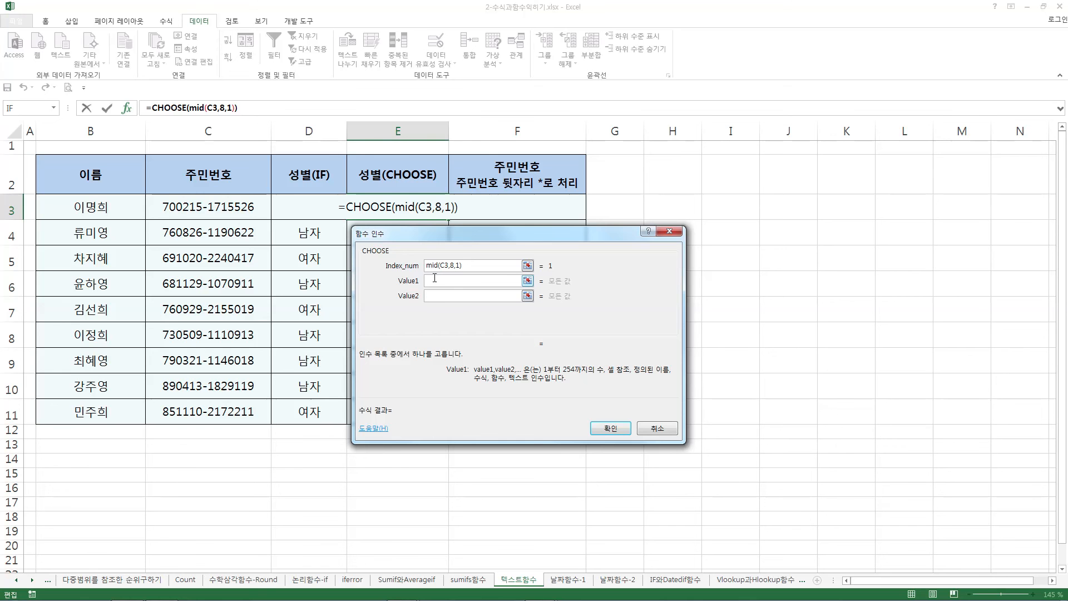
pyautogui.write('남')
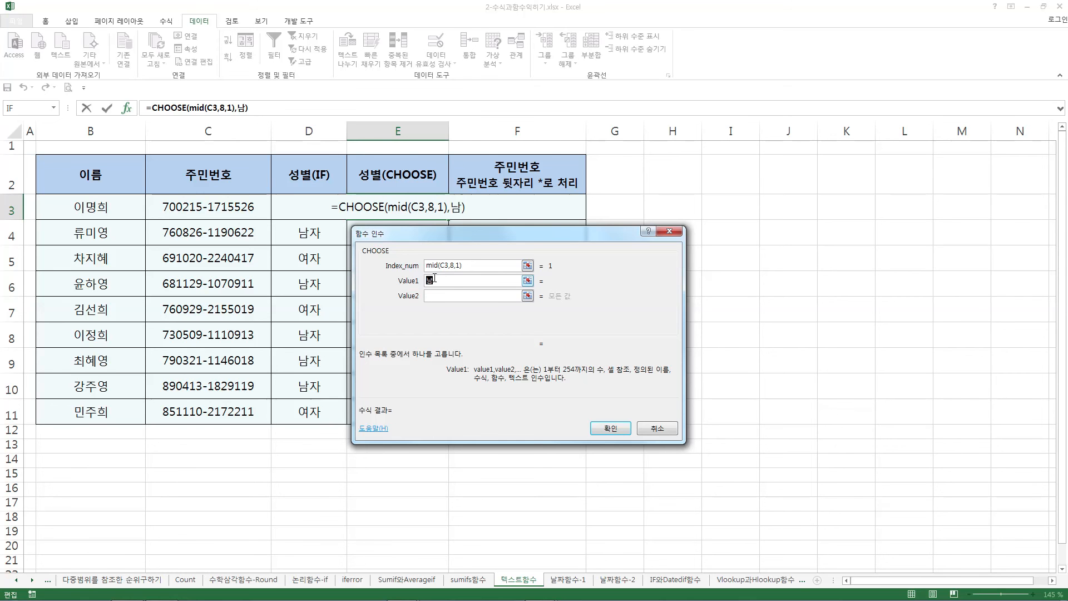
pyautogui.write('자')
pyautogui.press('Tab')
pyautogui.write('여자')
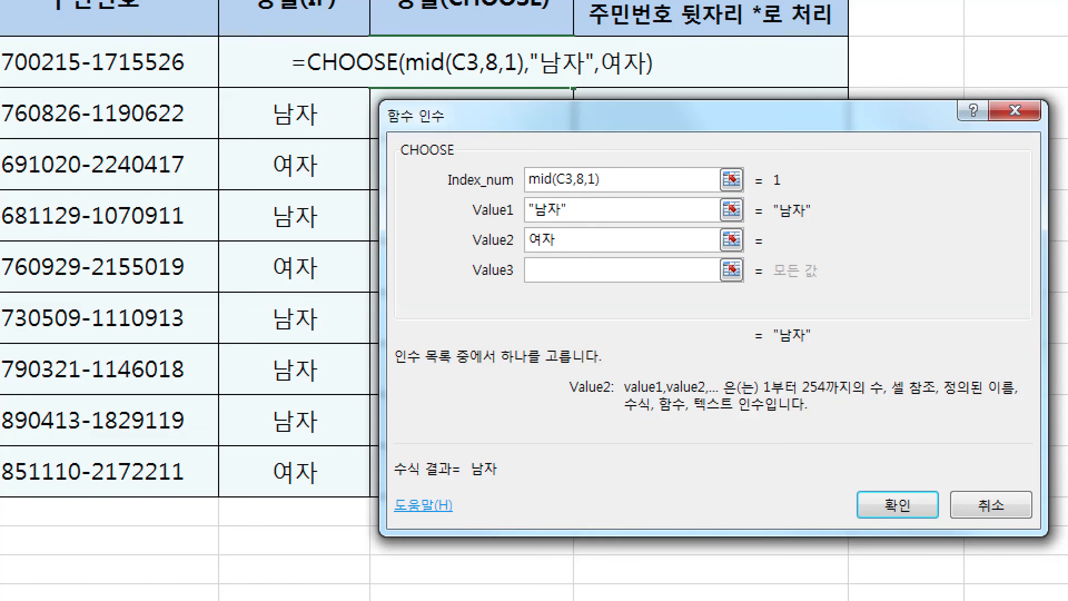
pyautogui.moveTo(525, 196)
pyautogui.mouseDown()
pyautogui.moveTo(597, 194)
pyautogui.moveTo(545, 142)
pyautogui.moveTo(598, 192)
pyautogui.mouseUp()
pyautogui.moveTo(784, 188)
pyautogui.mouseDown()
pyautogui.moveTo(795, 186)
pyautogui.moveTo(765, 161)
pyautogui.moveTo(800, 188)
pyautogui.mouseUp()
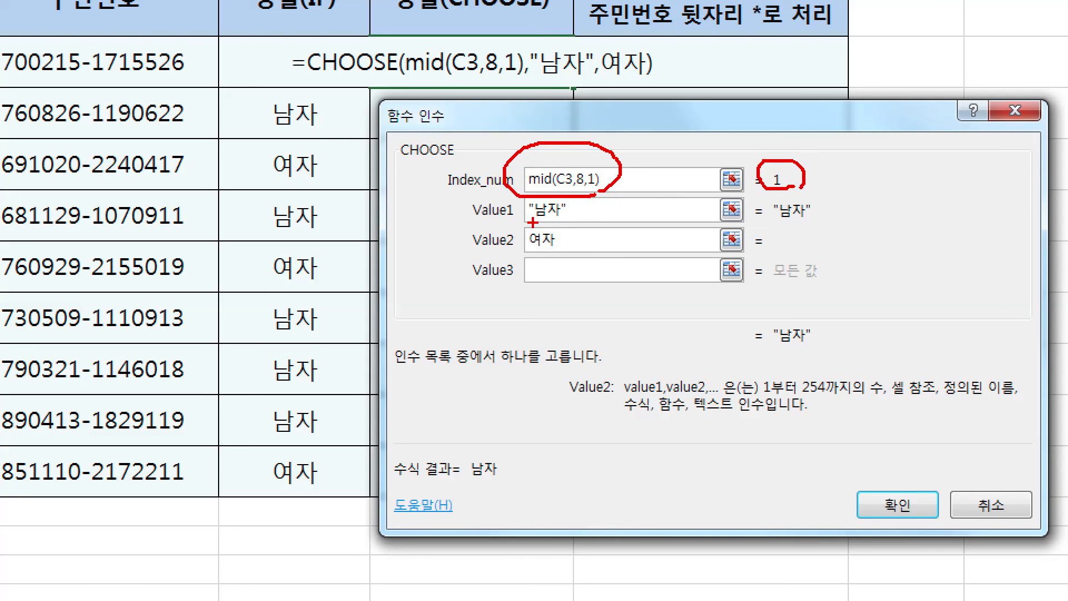
pyautogui.moveTo(532, 222); pyautogui.dragTo(557, 222)
pyautogui.moveTo(528, 247); pyautogui.dragTo(557, 244)
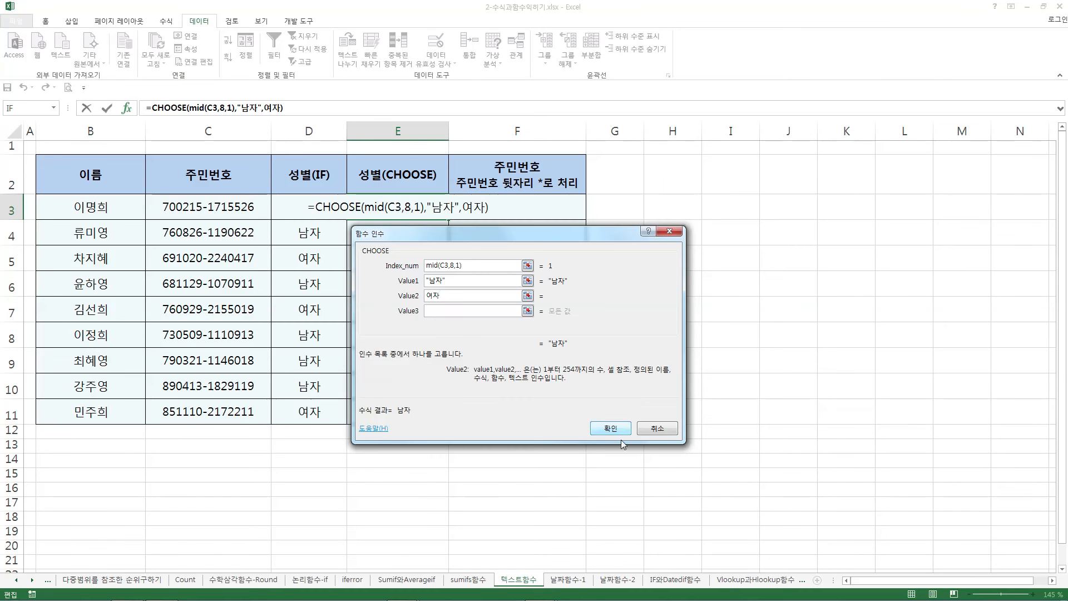
# - Confirm the CHOOSE formula in E3 and fill it down to E11, leaving cell F3 selected
pyautogui.click(610, 429)
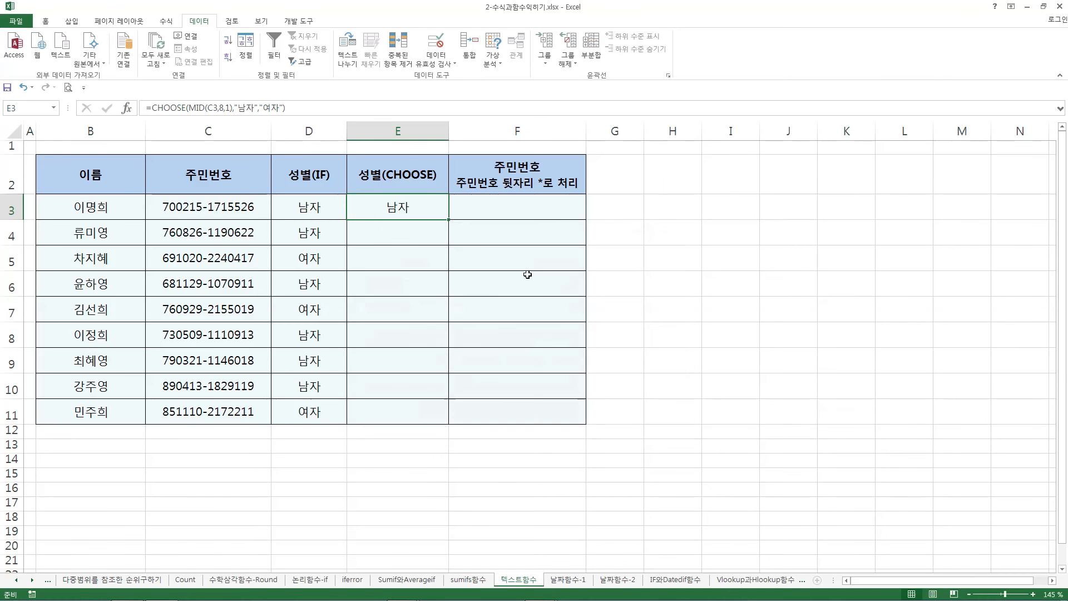
pyautogui.doubleClick(449, 219)
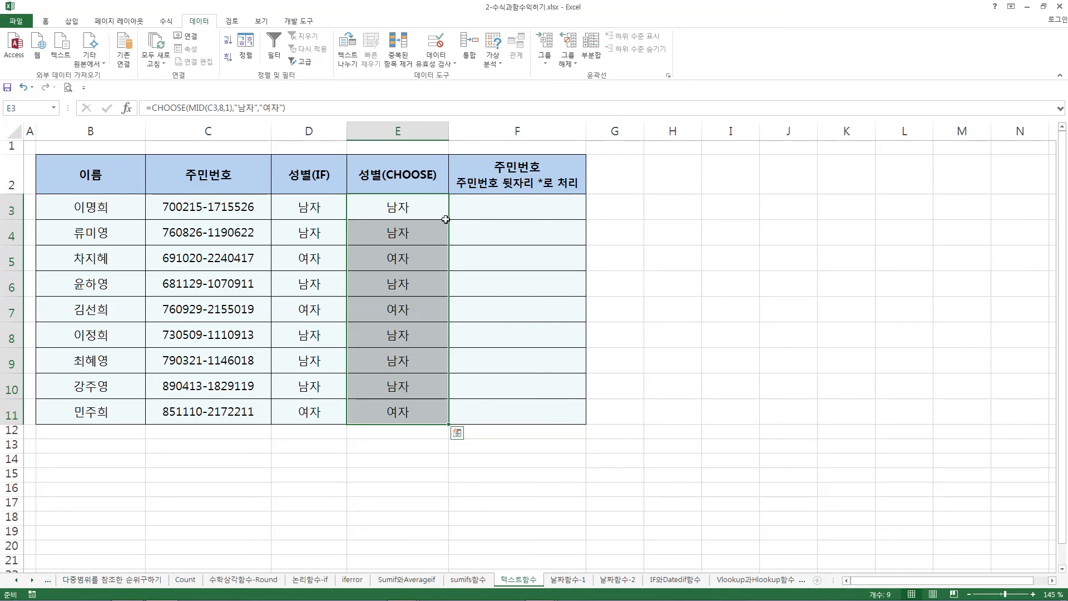
pyautogui.click(500, 208)
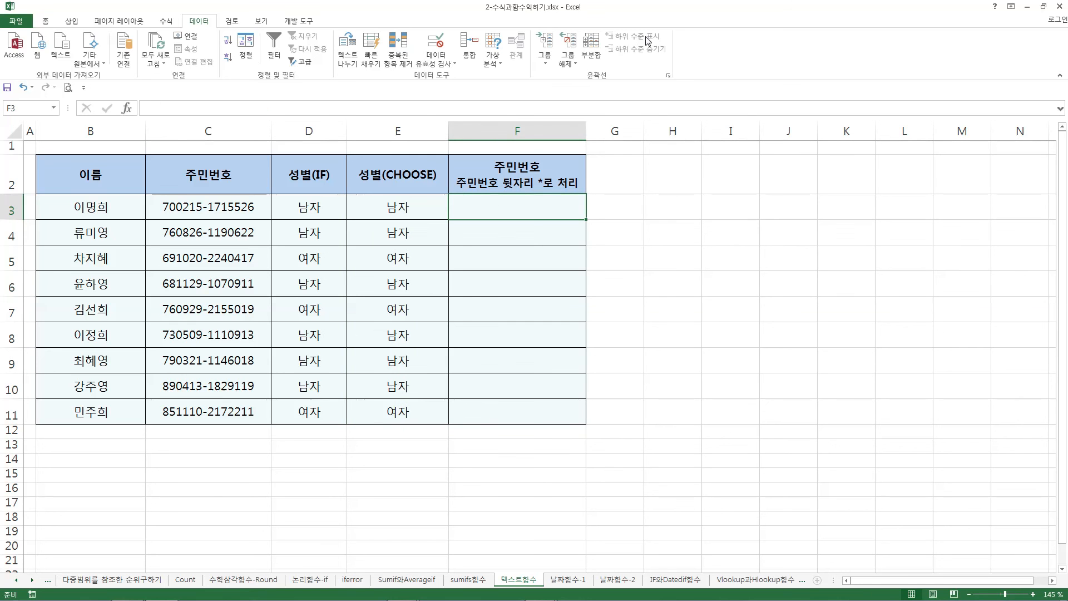